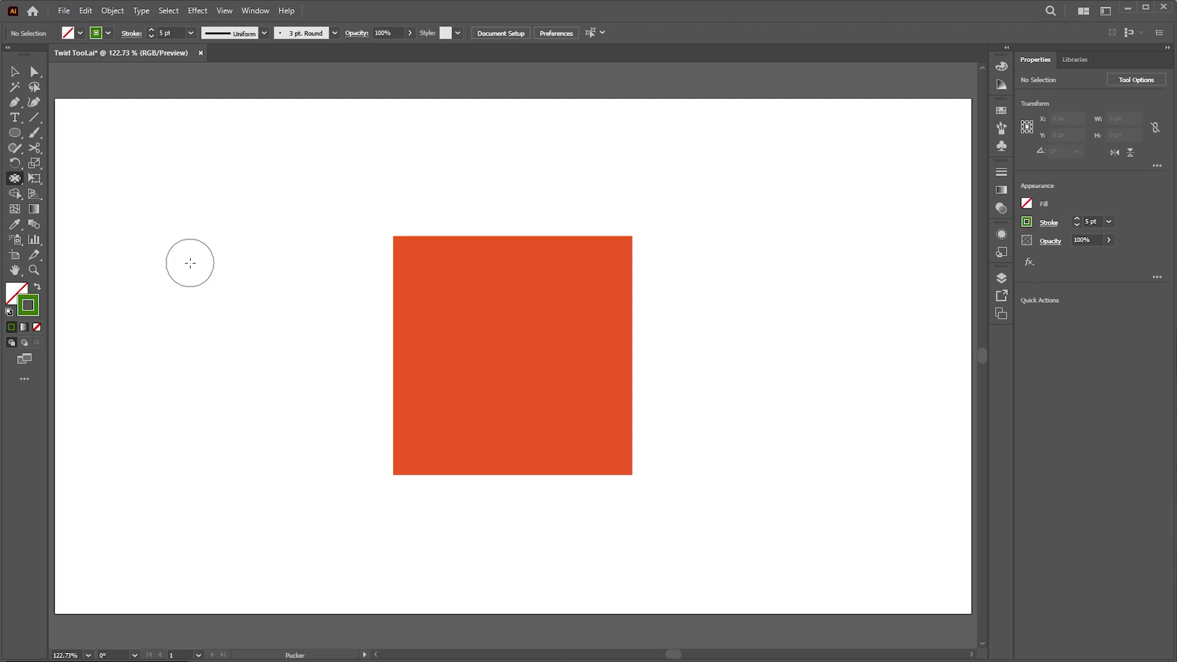
- Select the Twirl tool from the Width/Warp flyout and zoom in on the square
click(15, 178)
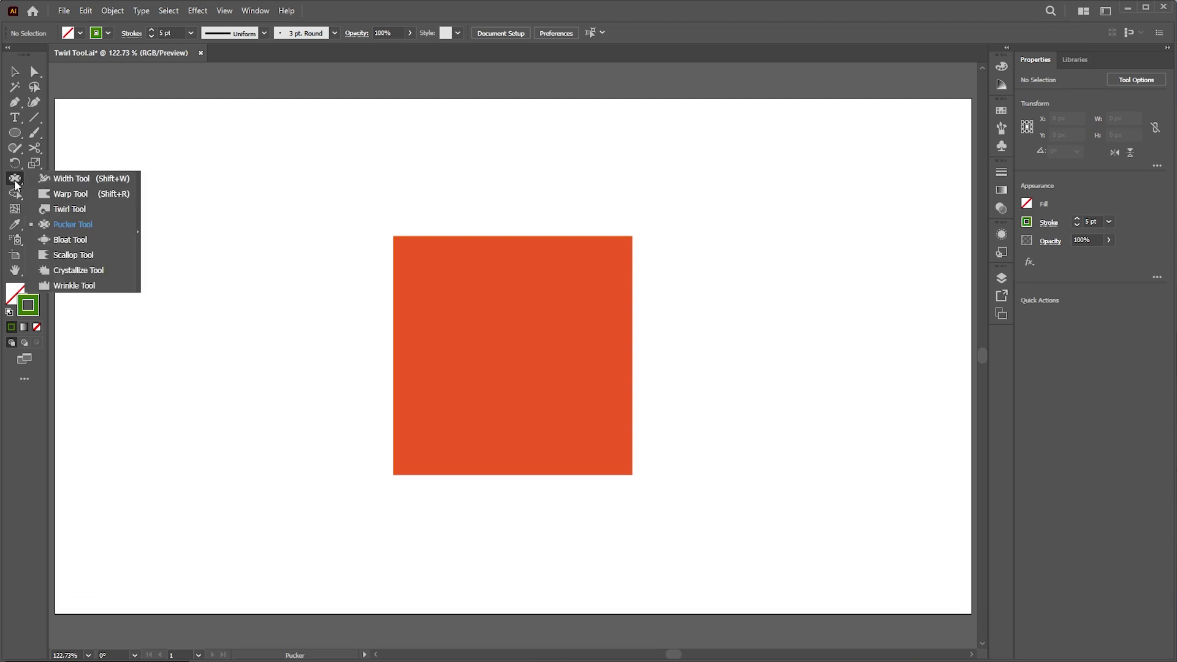
click(71, 179)
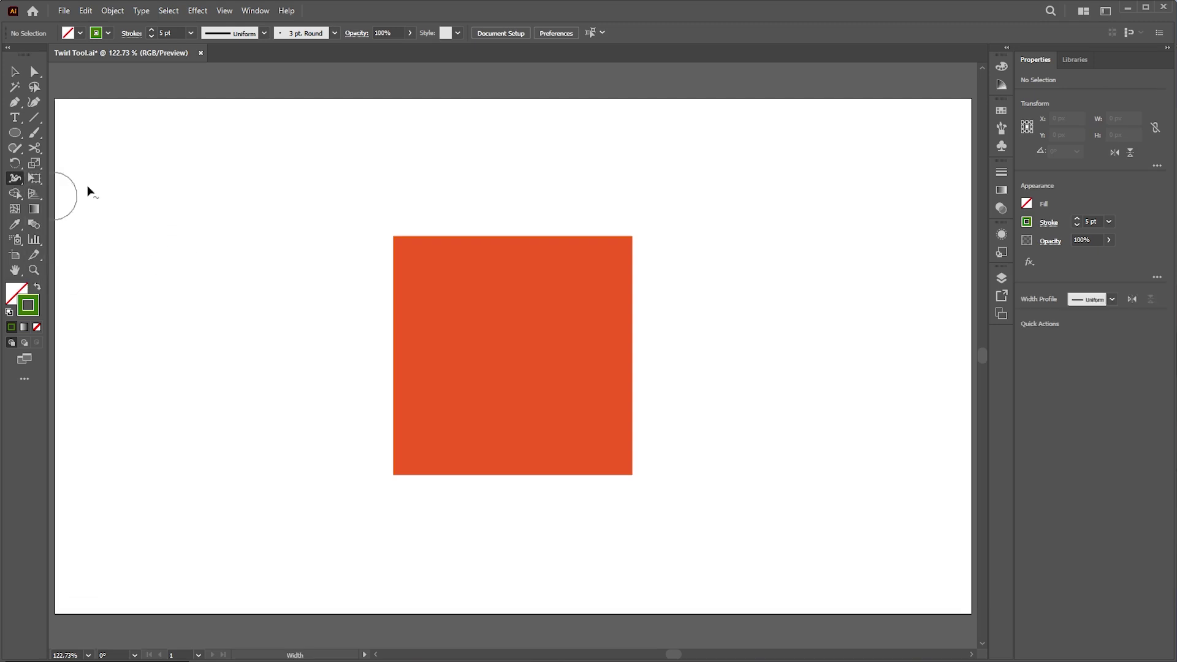
click(16, 178)
click(63, 208)
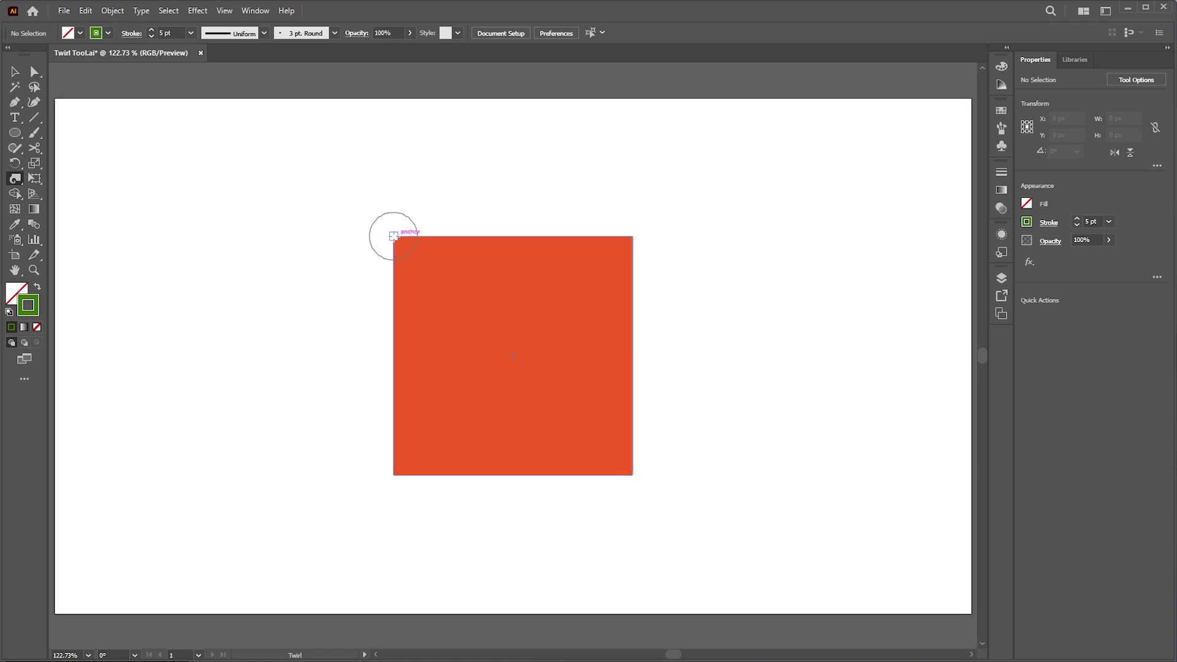
key(z)
drag(493, 258, 566, 211)
- Twirl the square's top-left and top-right corners into spirals, trying to undo a stray left-edge twirl
click(17, 178)
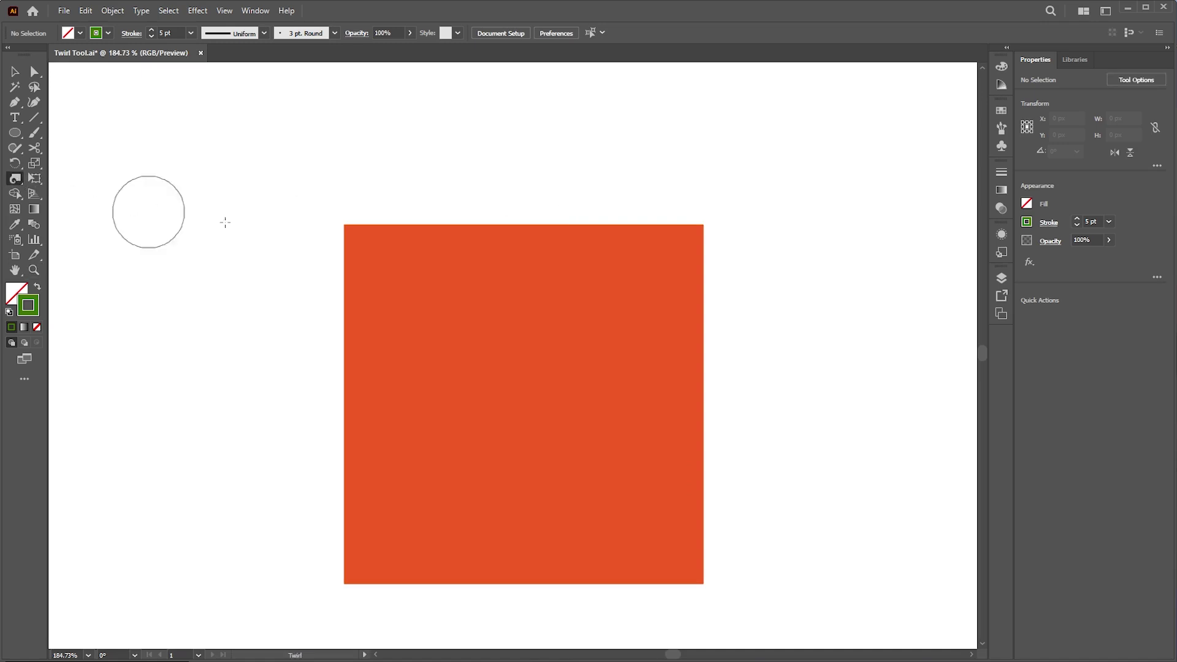
drag(343, 225, 343, 225)
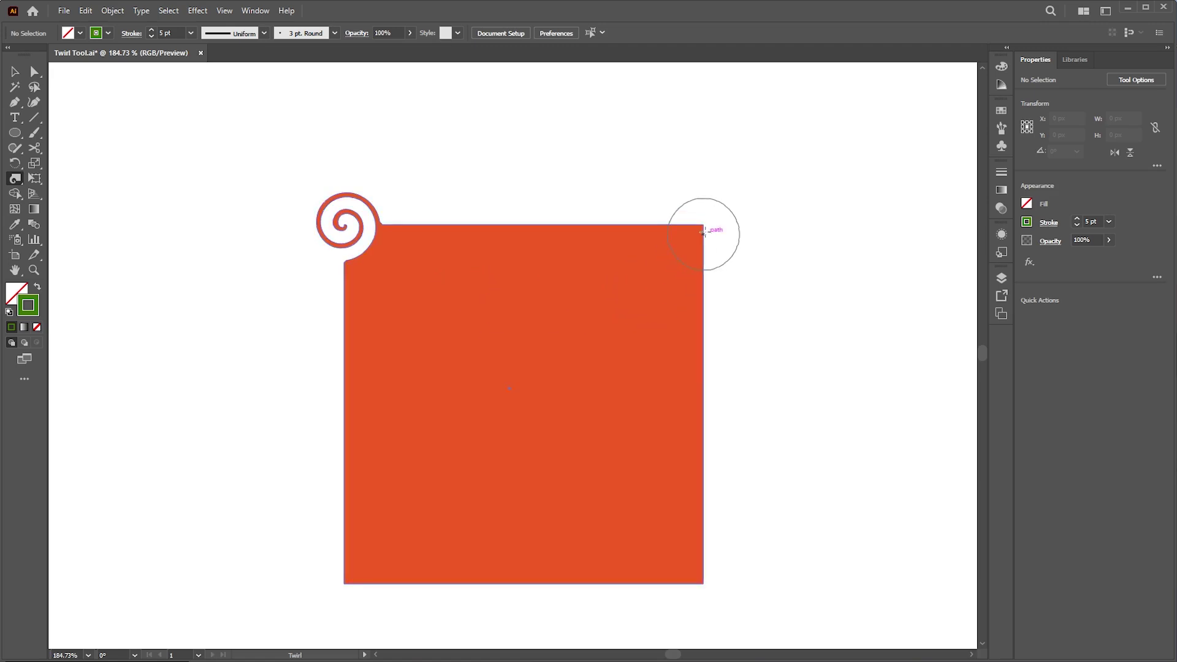
drag(702, 224, 702, 224)
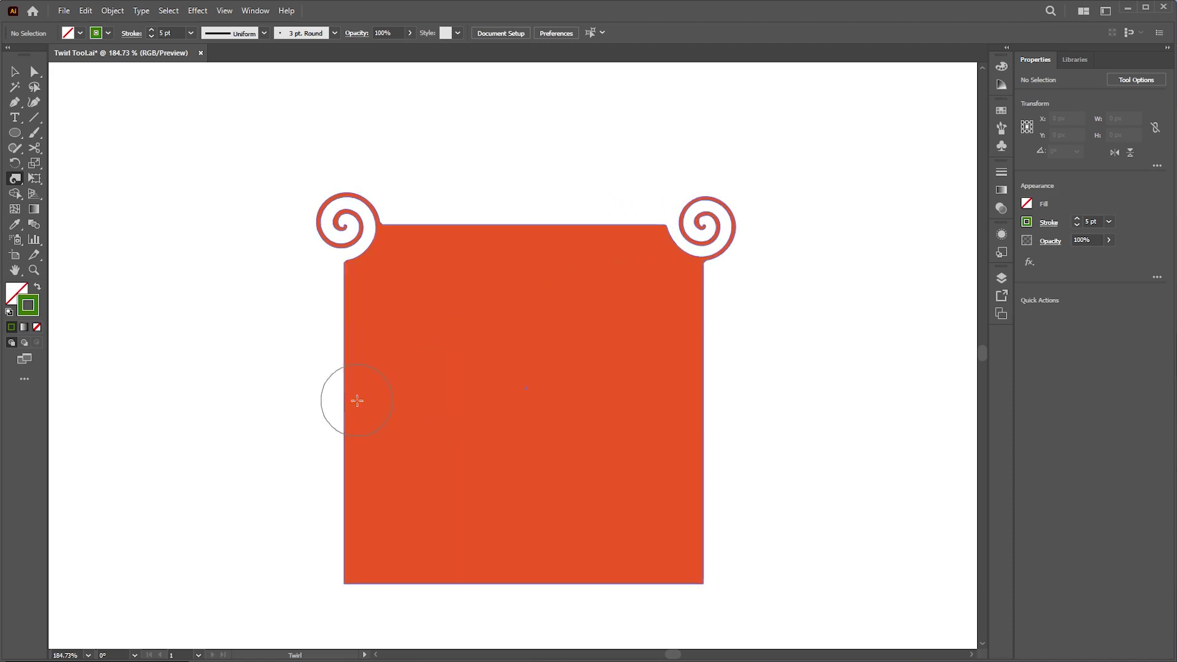
drag(344, 393, 343, 393)
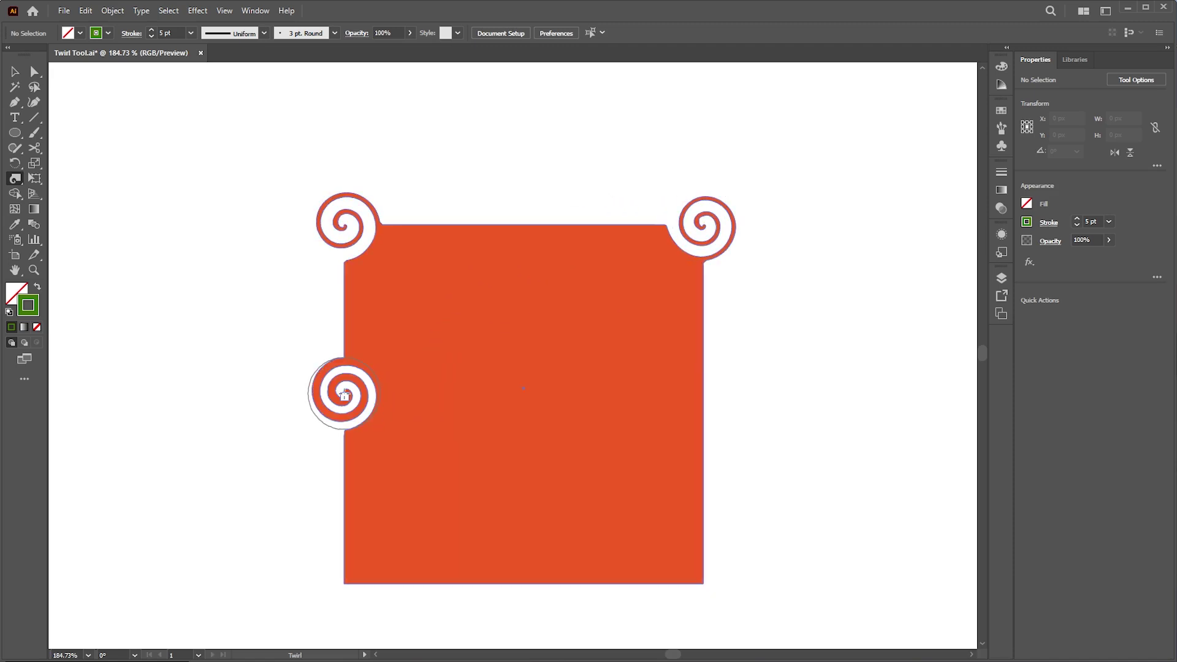
key(z)
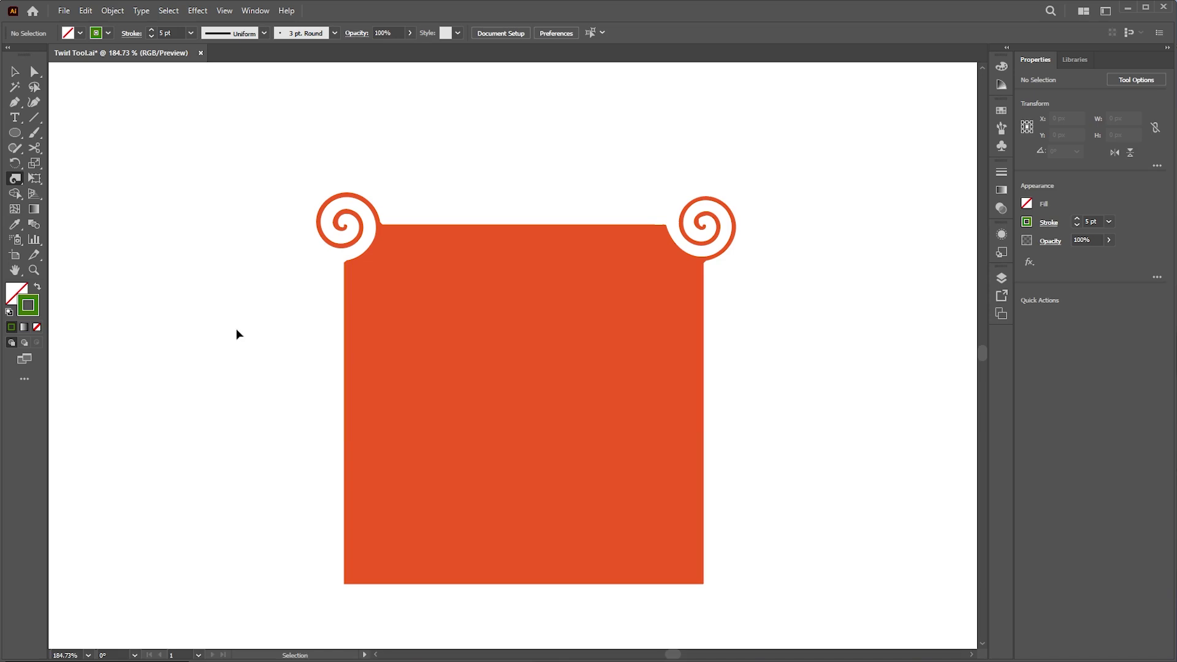
- Set the twirl brush width to 50 px in Twirl Tool Options
double_click(15, 178)
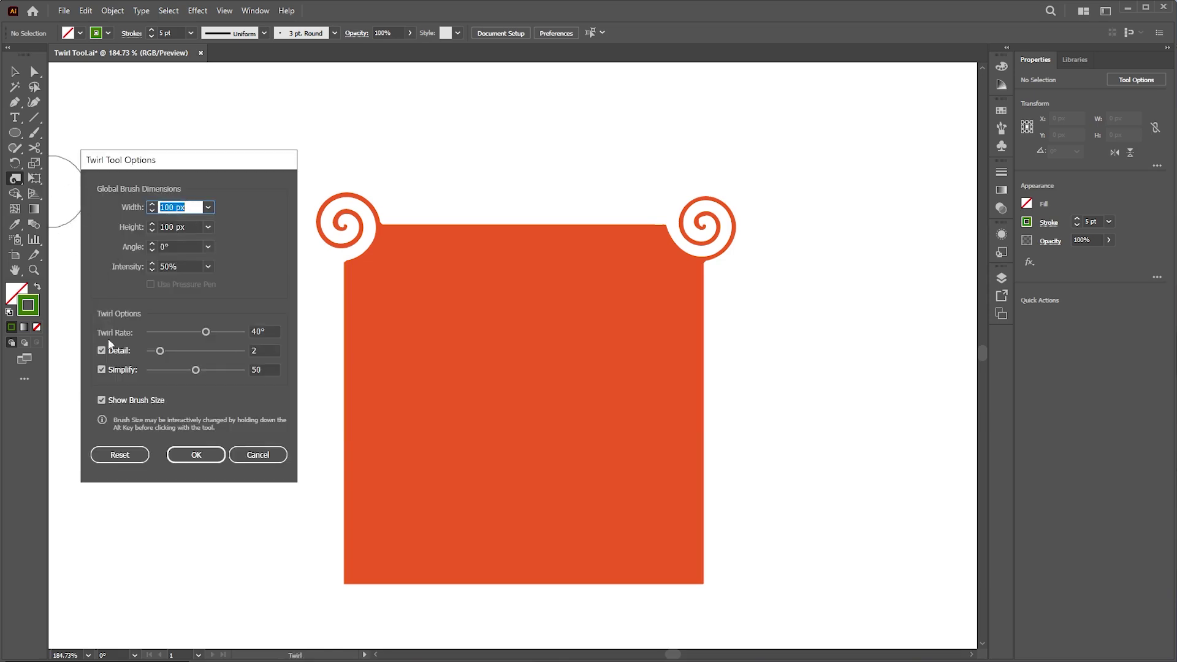
click(257, 454)
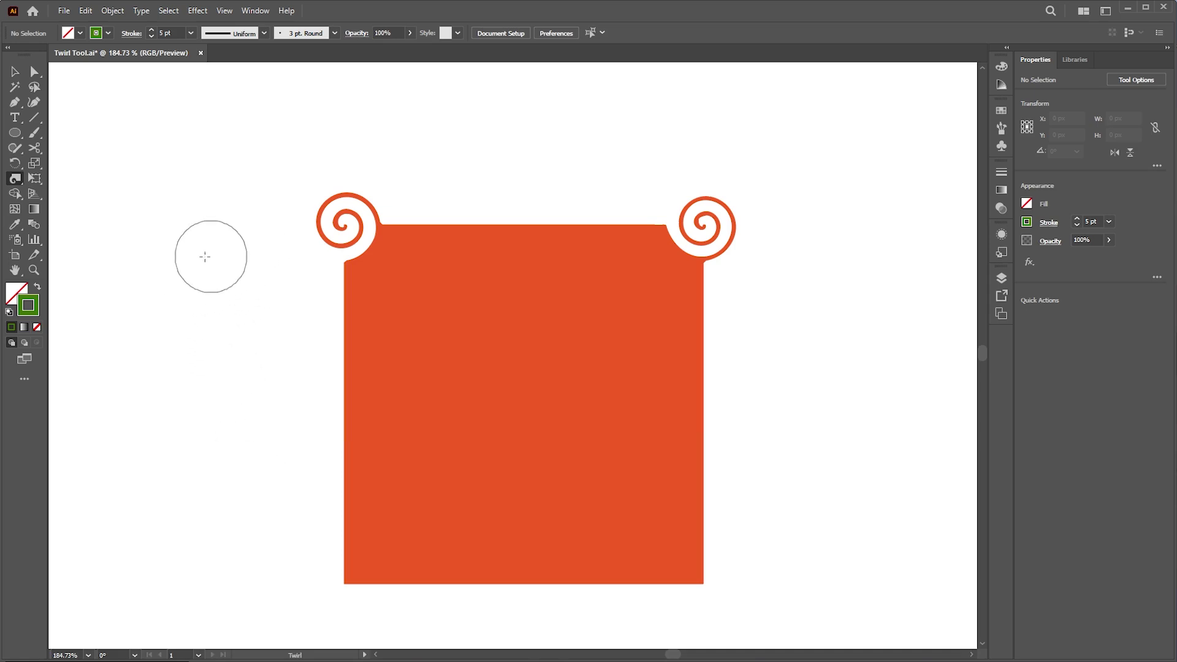
key(Return)
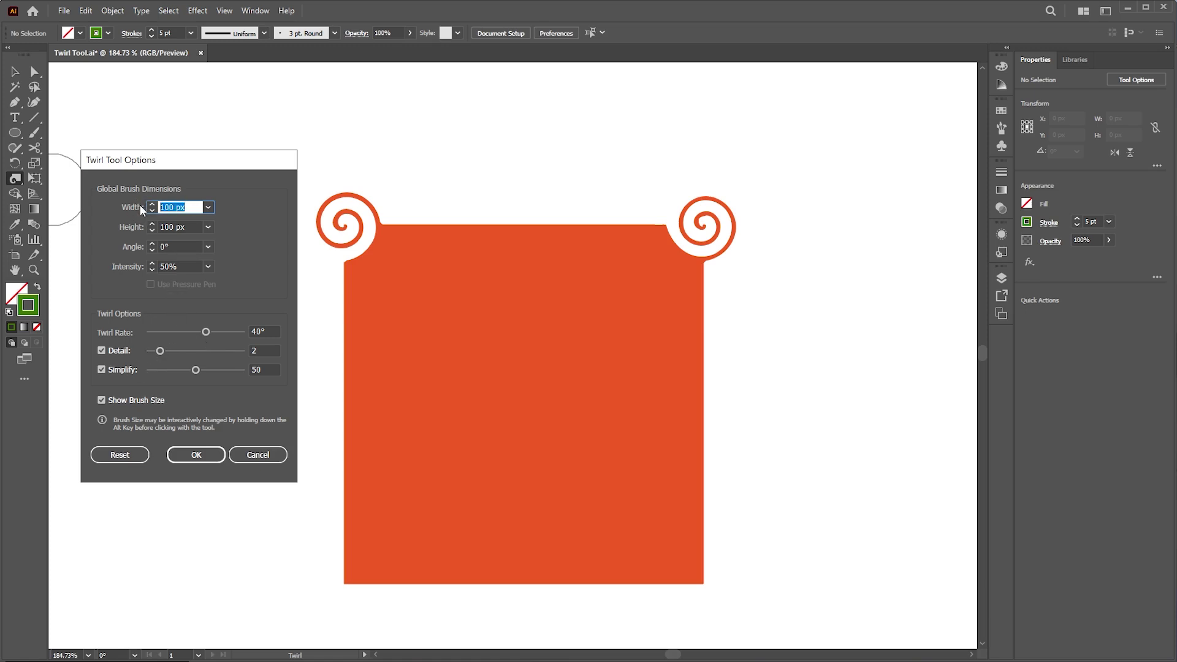
text(50)
key(Return)
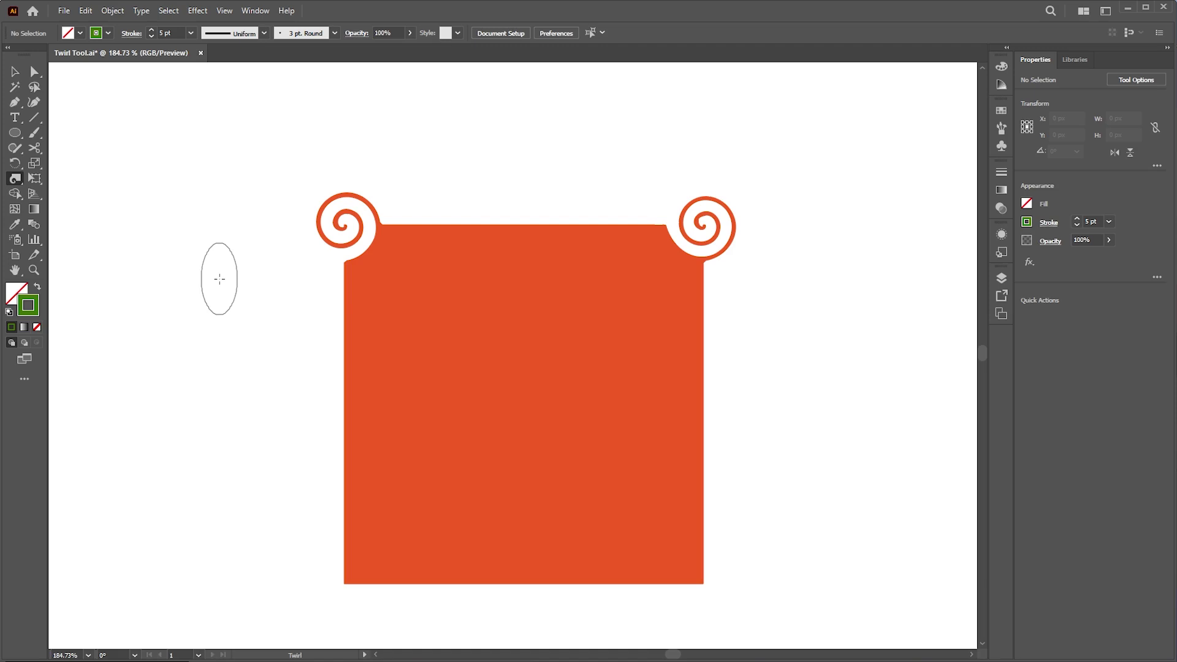
- Reset the twirl brush to its defaults with intensity lowered to 10%
double_click(15, 179)
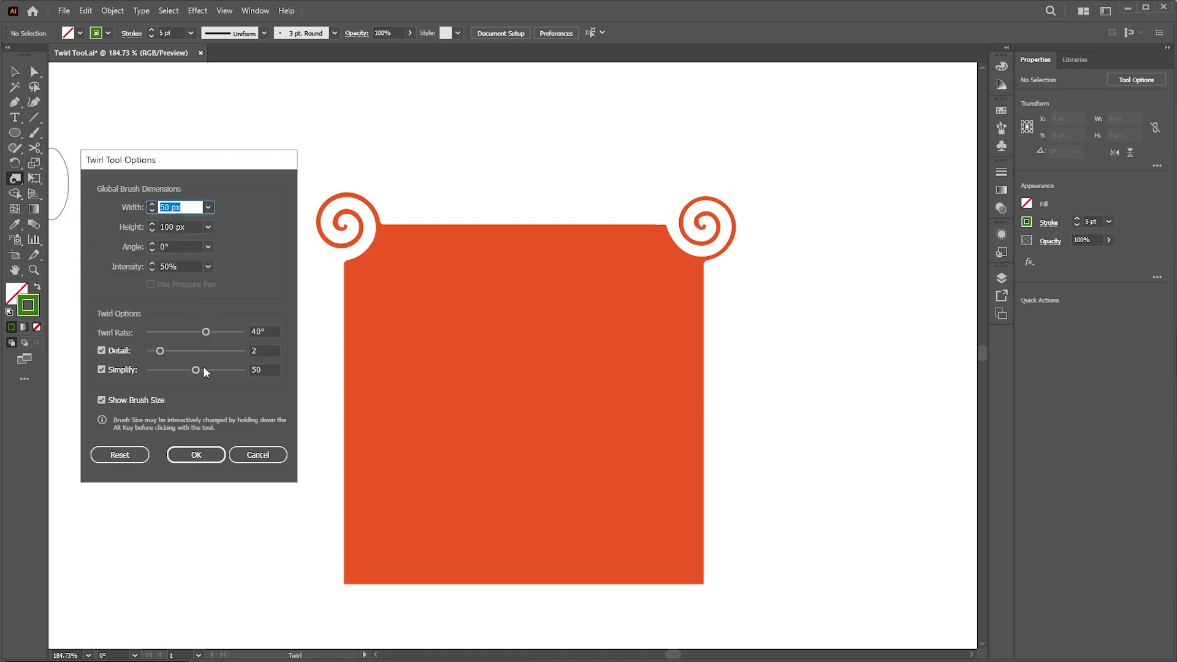
click(134, 454)
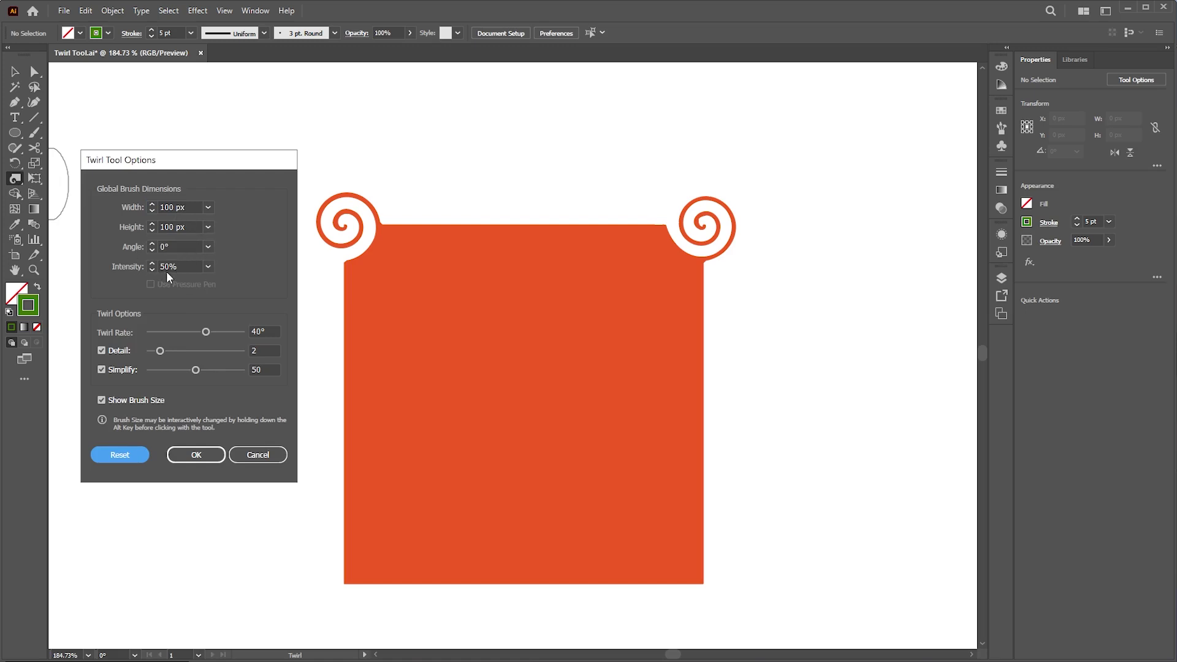
click(208, 267)
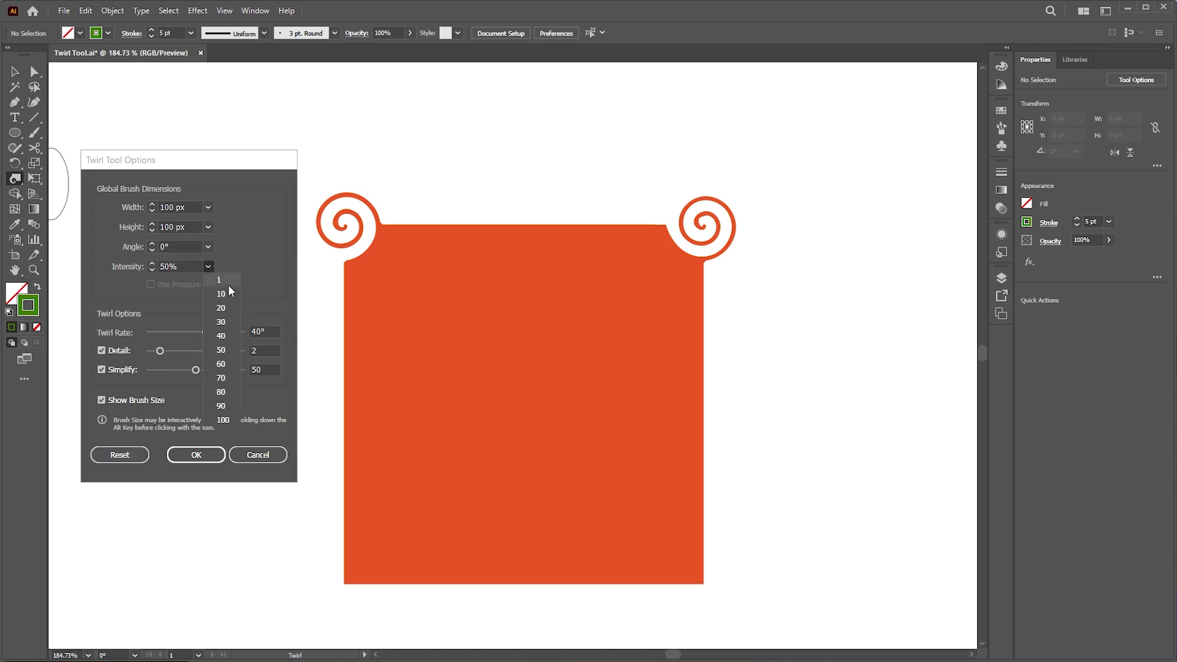
click(228, 293)
click(194, 454)
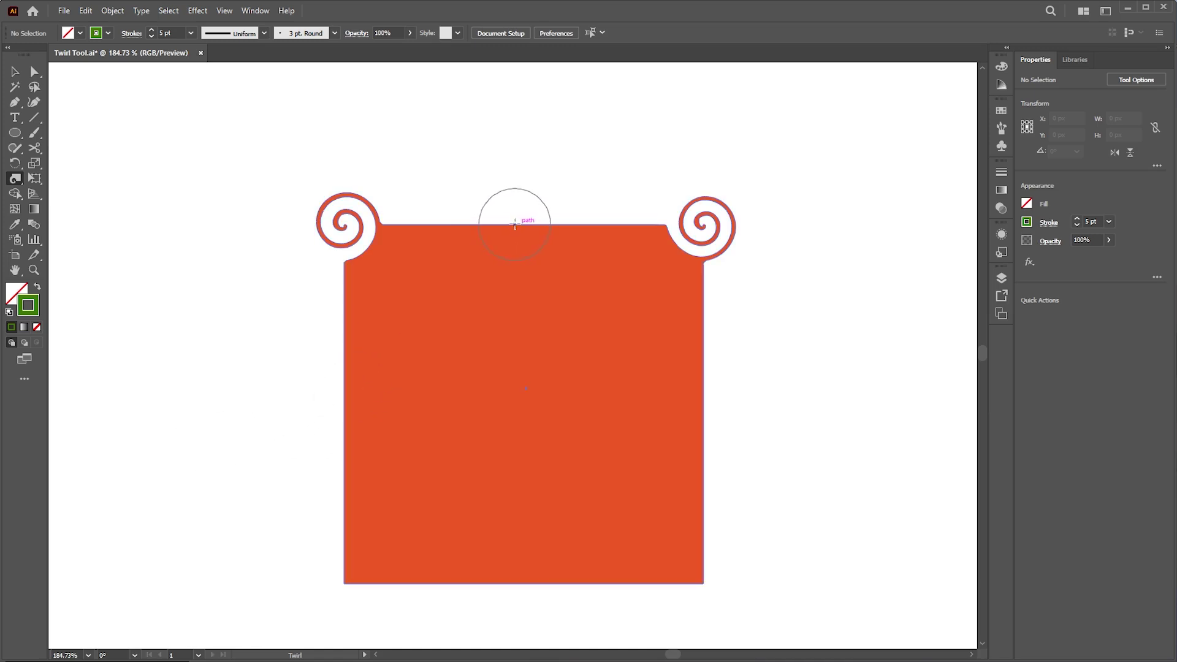
- Curl the middle of the top edge, then raise twirl intensity to 100%
drag(518, 224, 518, 226)
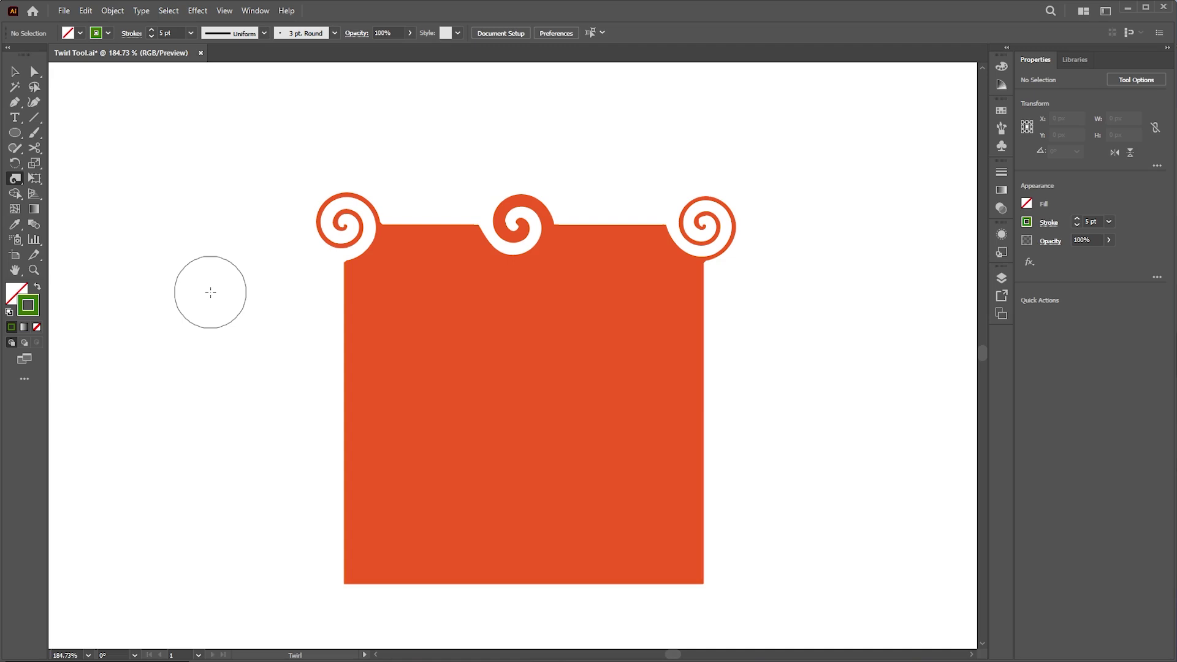
key(Return)
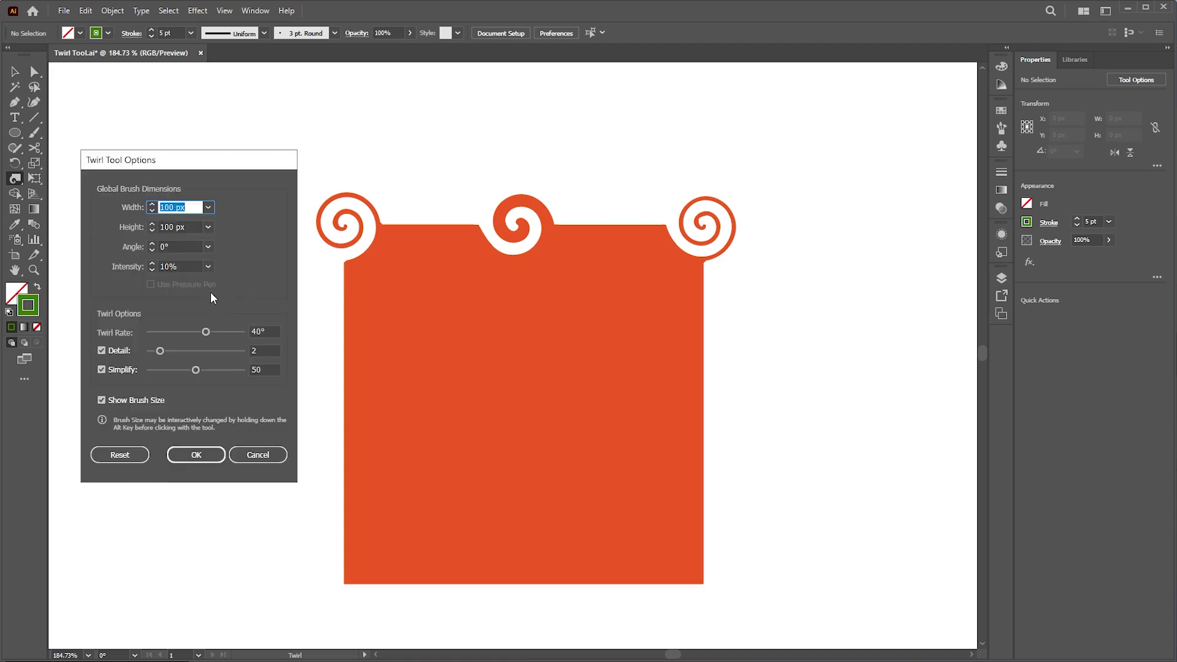
click(208, 267)
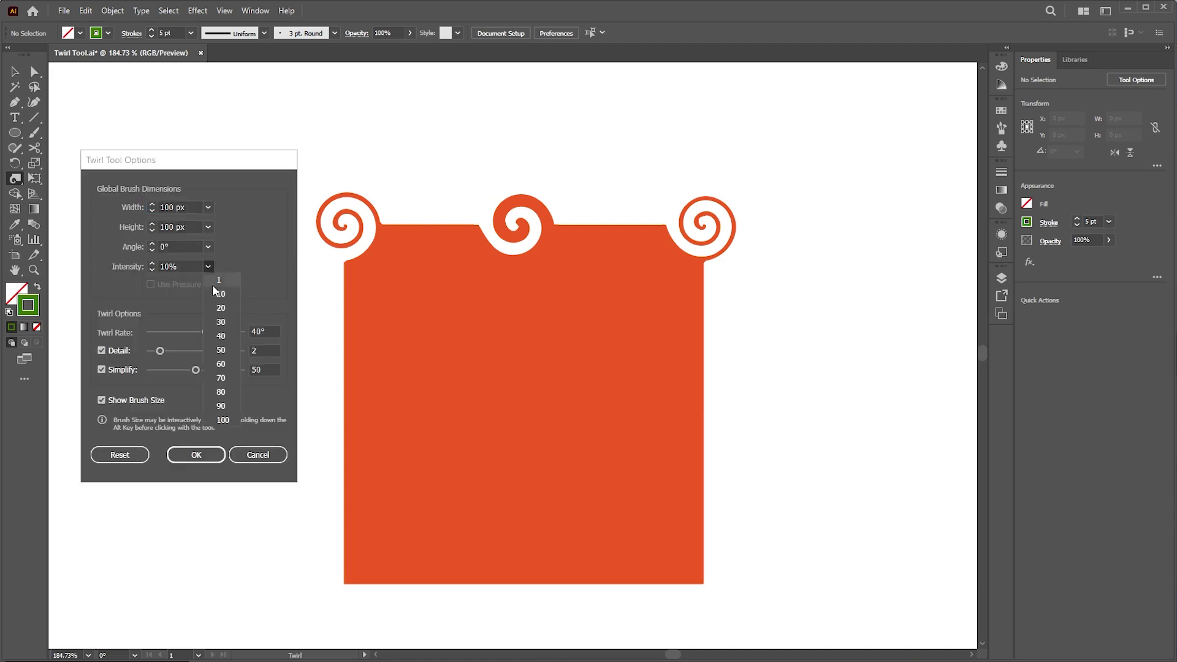
click(222, 420)
click(173, 454)
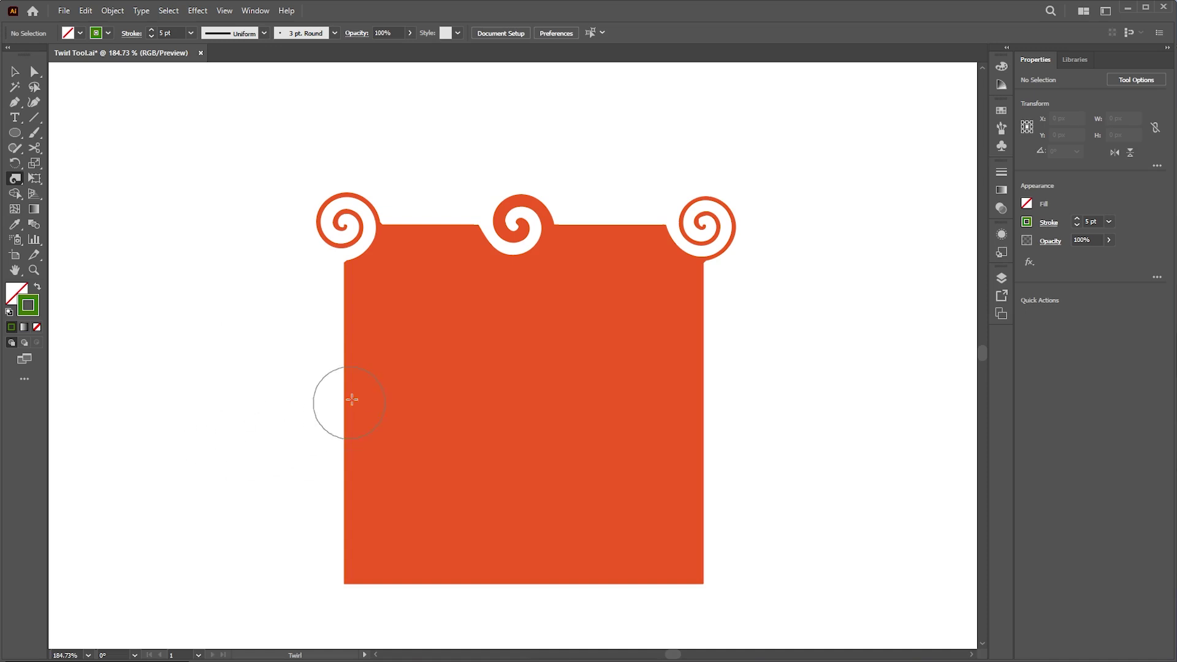
- Test twirls on the left edge and top-right spiral, undoing each extra spiral
drag(345, 357, 344, 357)
key(ctrl+z)
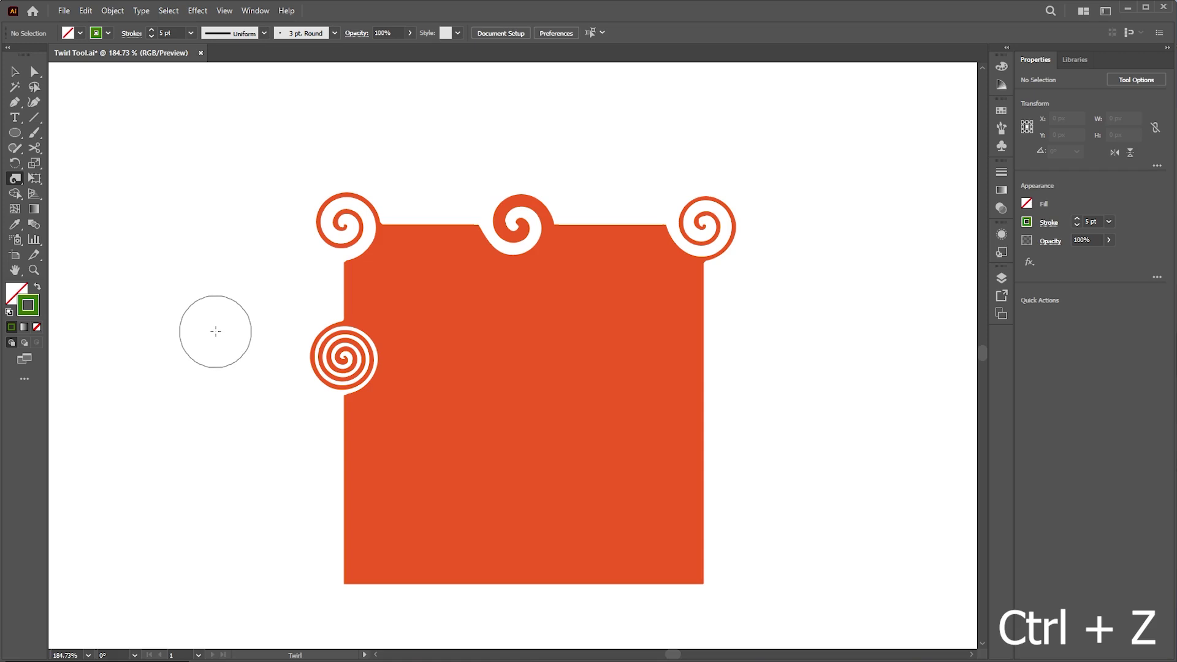
key(ctrl+z)
key(ctrl+z)
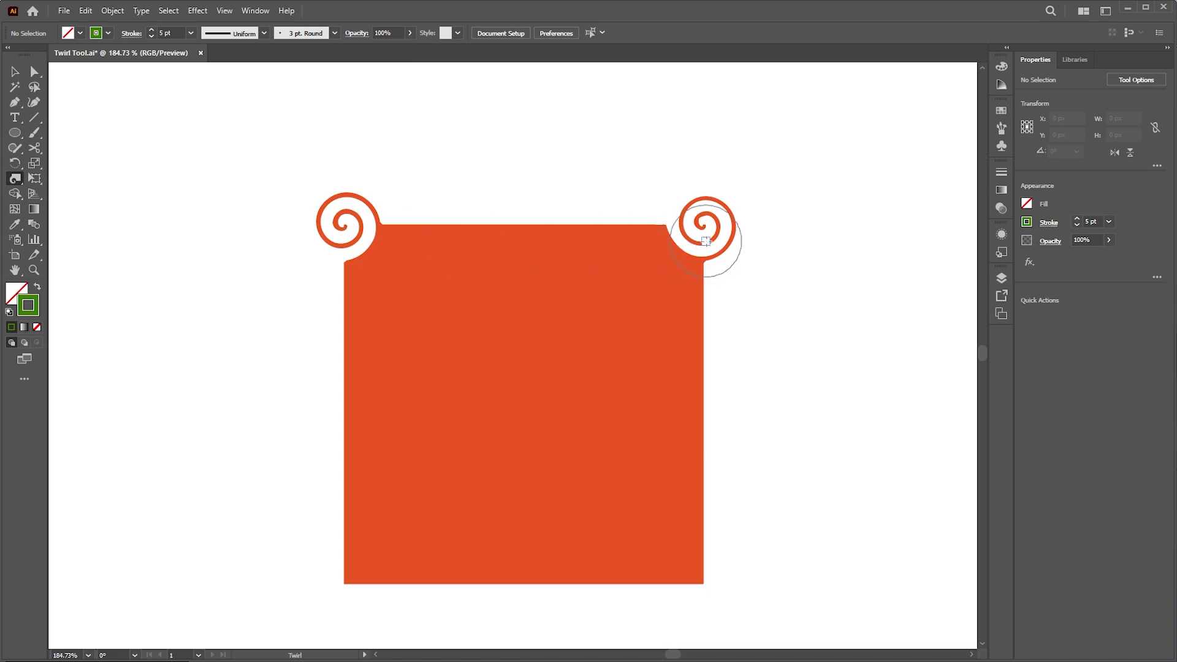
drag(709, 230, 705, 227)
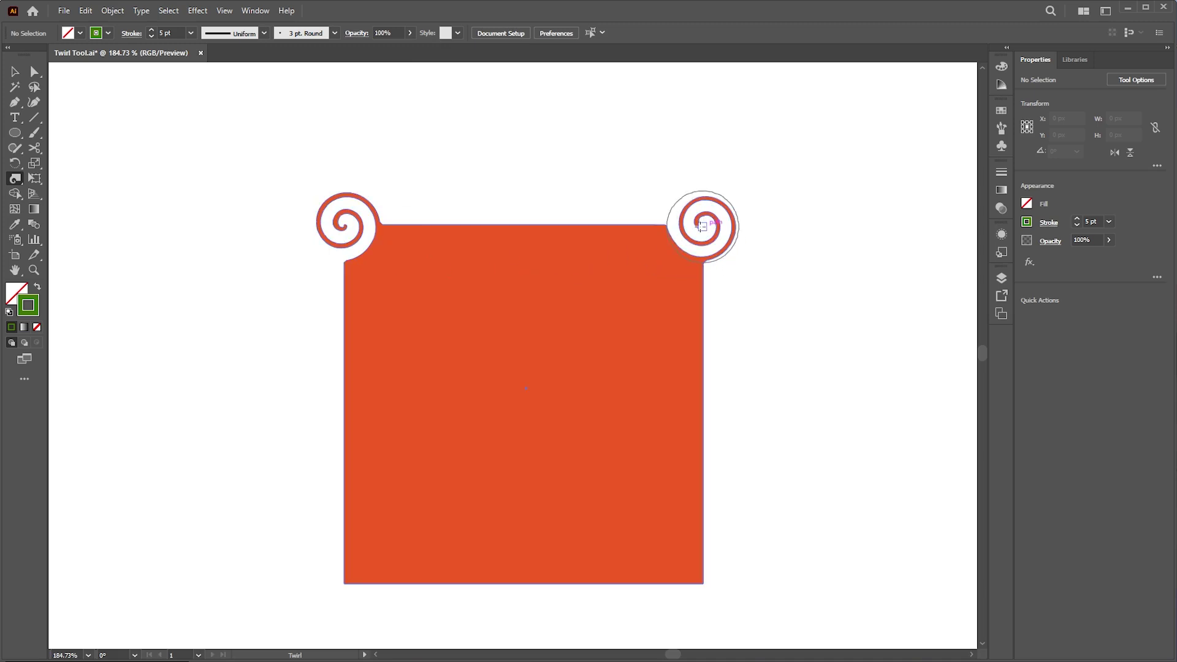
key(ctrl+z)
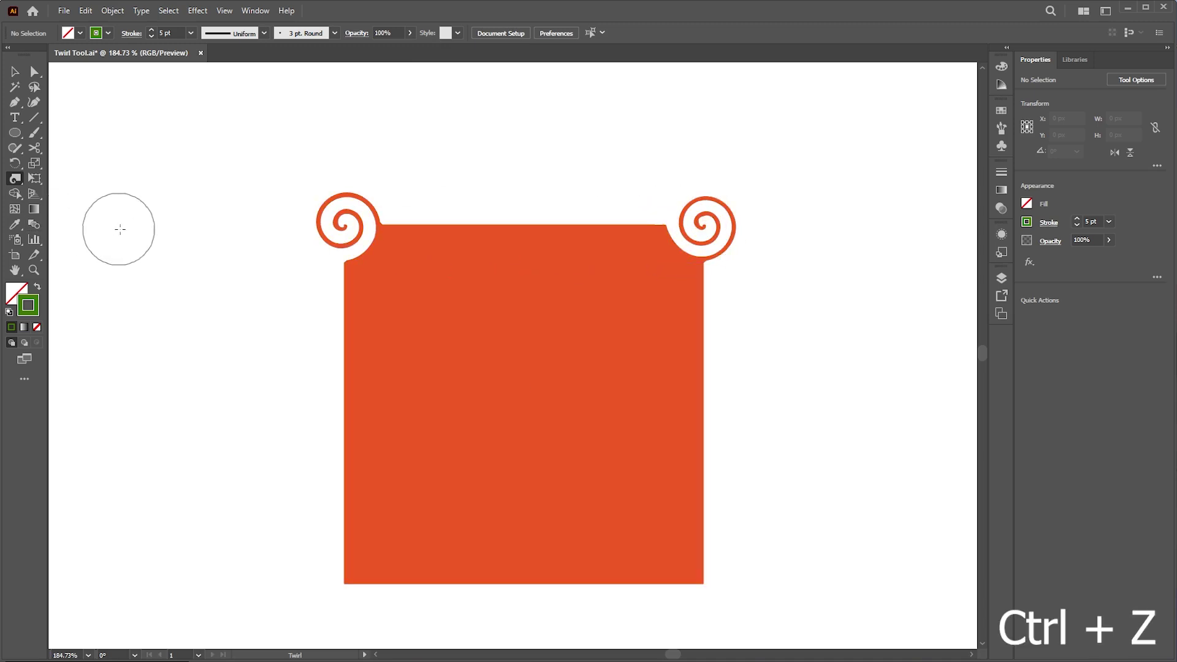
key(ctrl+z)
key(ctrl+z)
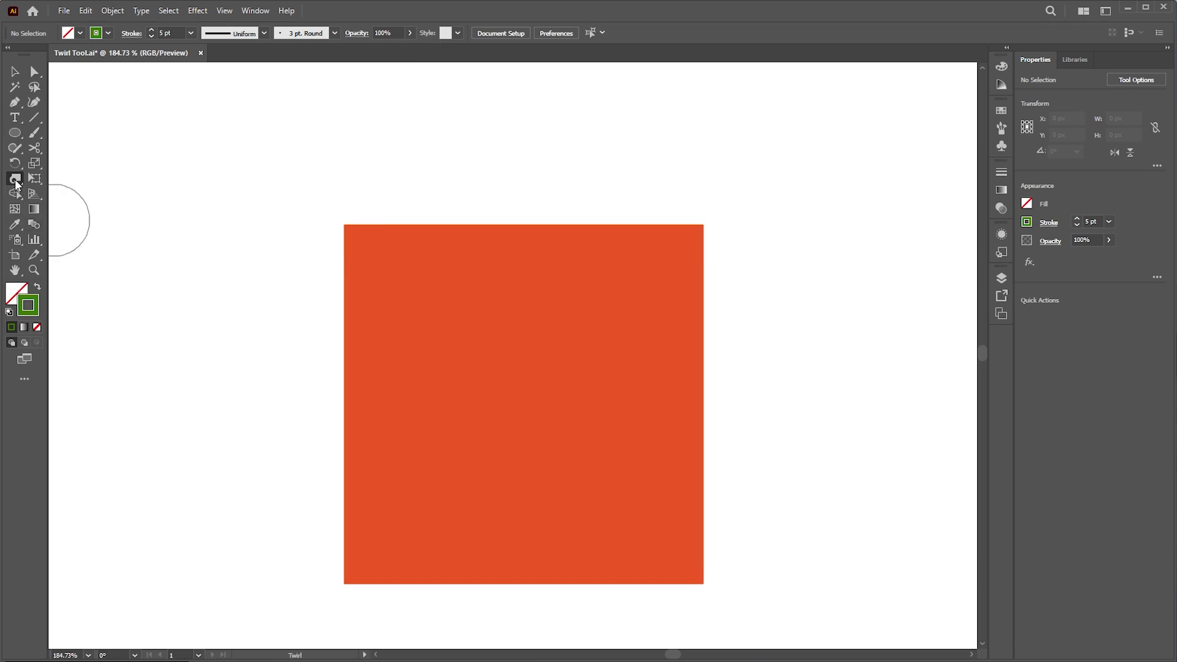
- Make the twirl rate -40° and twist the top-left corner into a reversed spiral
double_click(15, 179)
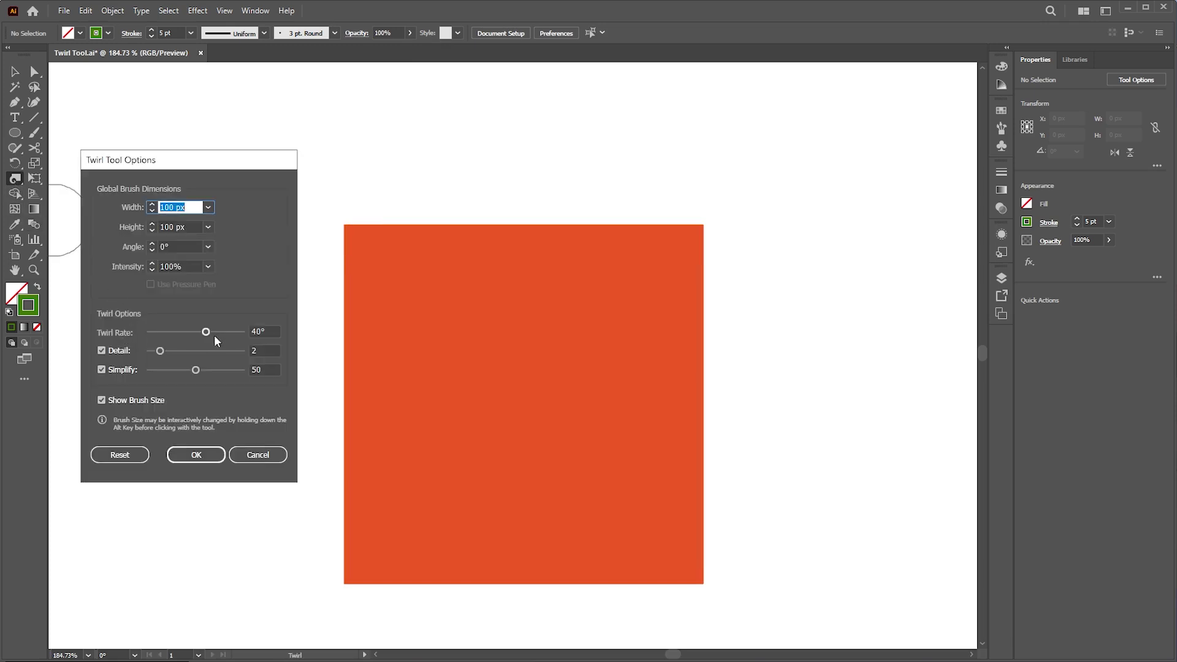
click(253, 332)
text(-)
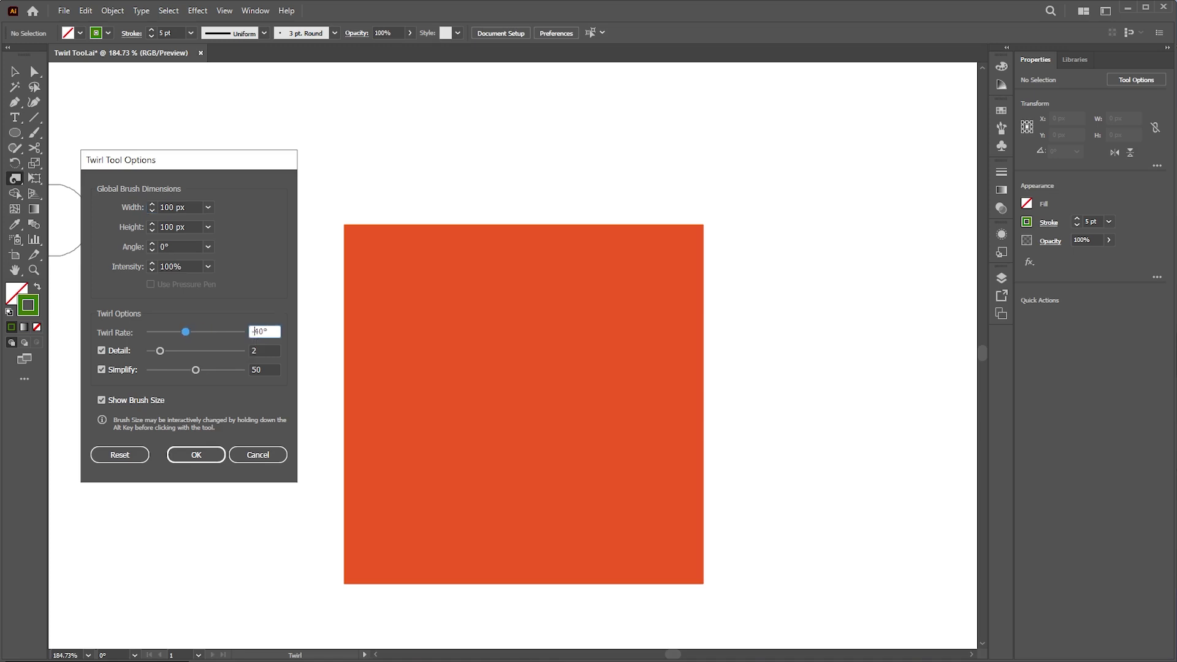
click(196, 454)
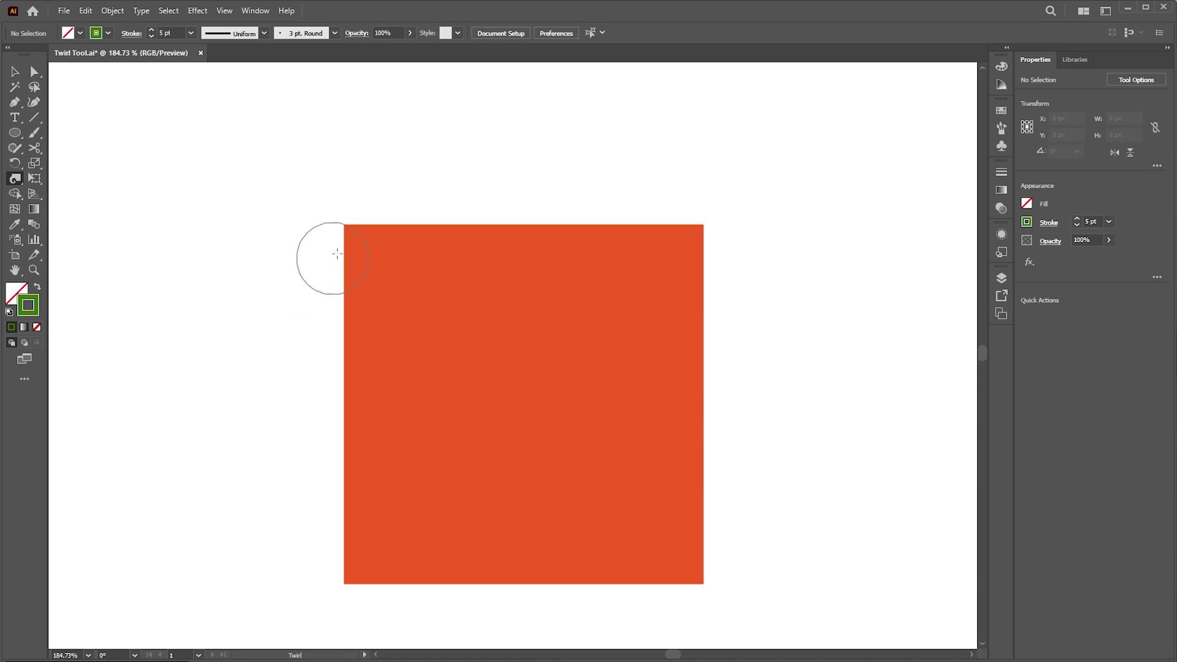
drag(342, 227, 341, 228)
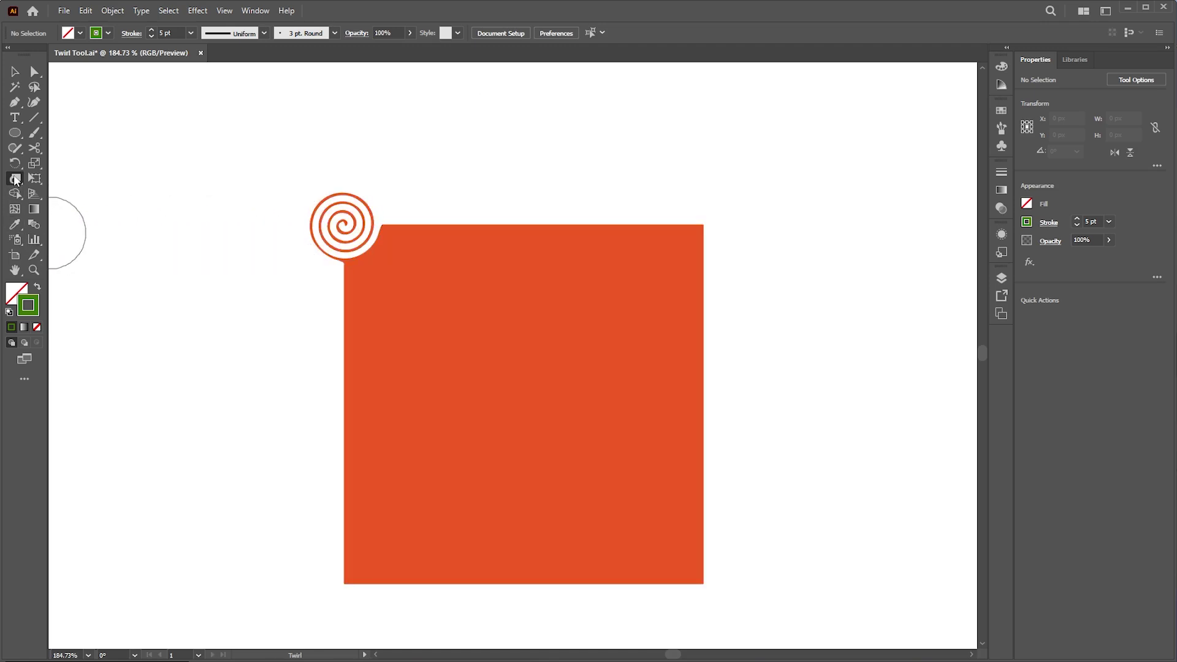
- Restore the 40° twirl rate, twist the top-right corner, then undo both corner spirals
double_click(15, 178)
click(253, 331)
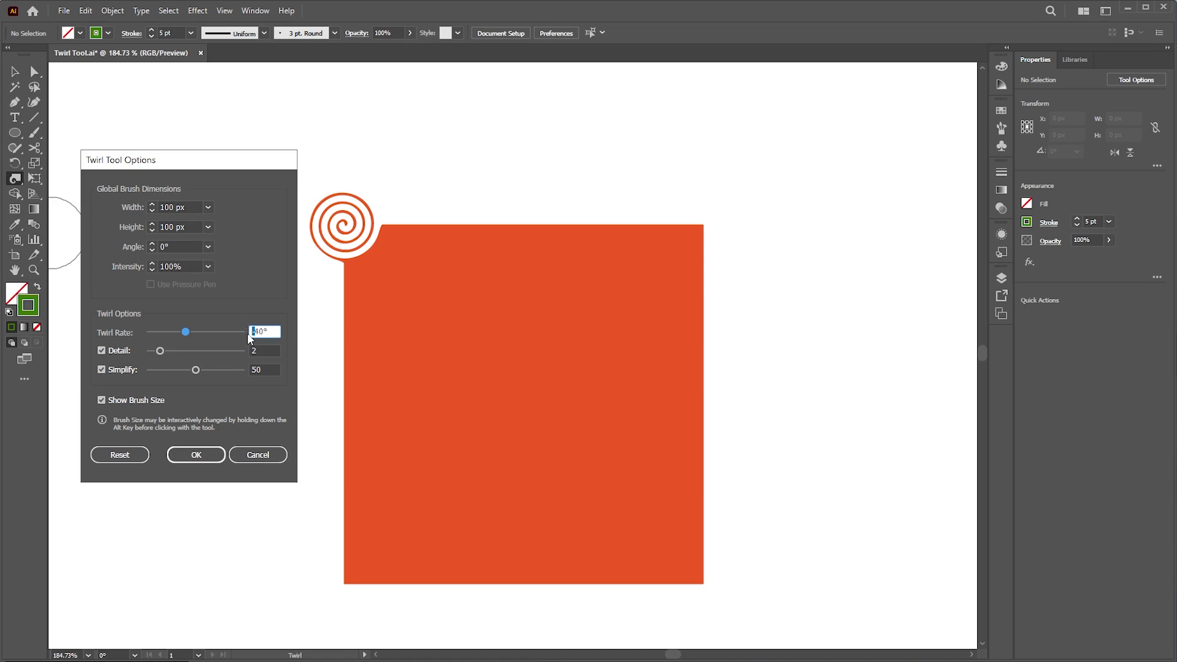
key(BackSpace)
click(197, 454)
drag(696, 225, 704, 223)
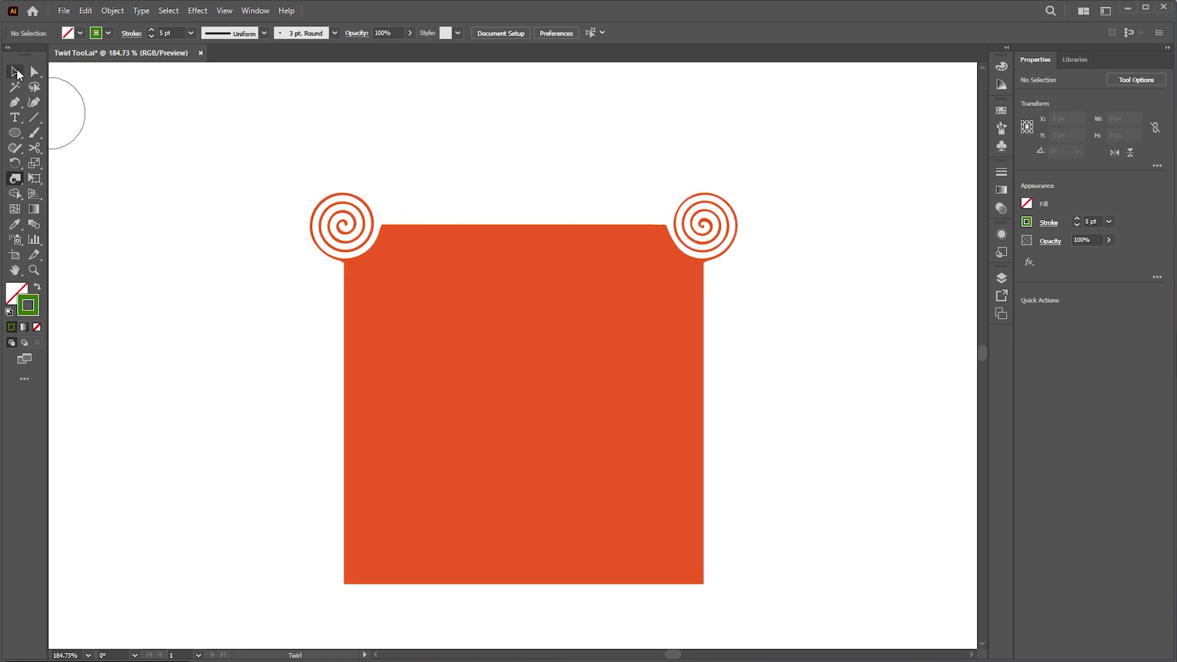
click(16, 73)
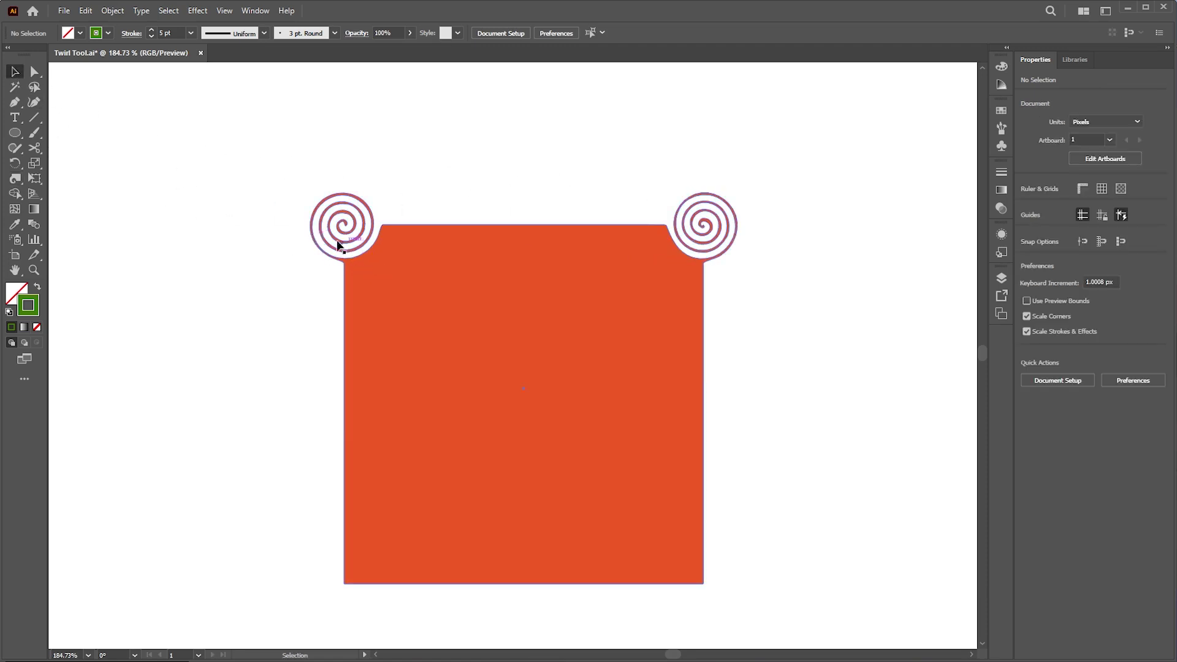
key(ctrl+z)
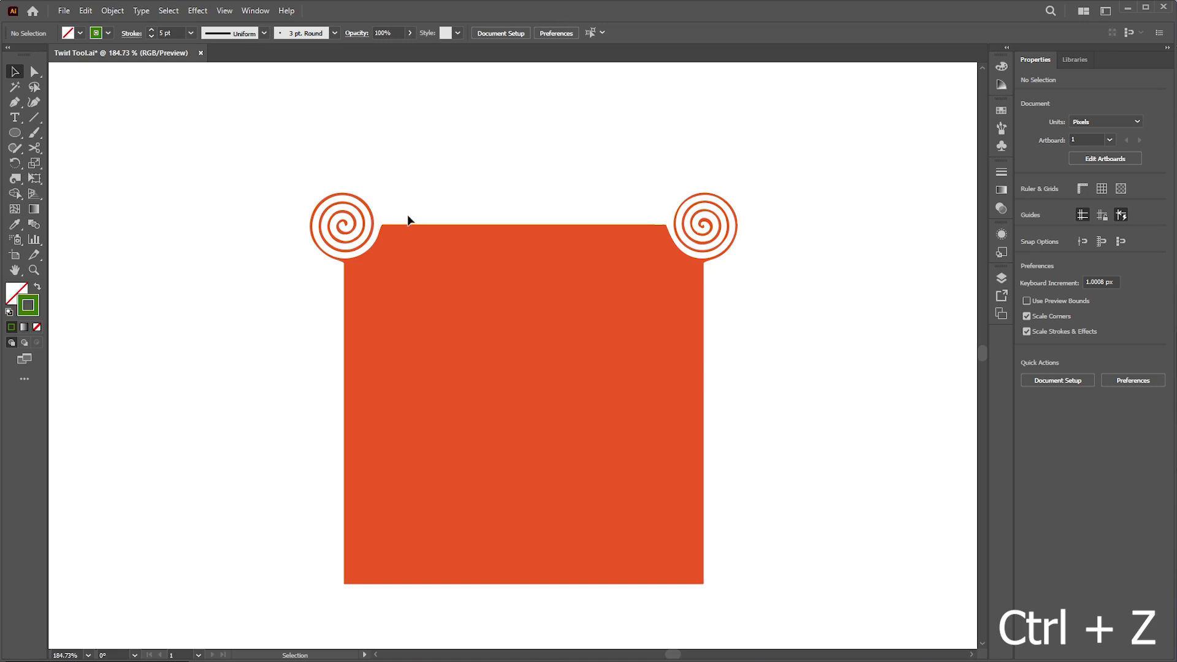
key(ctrl+z)
key(ctrl+z)
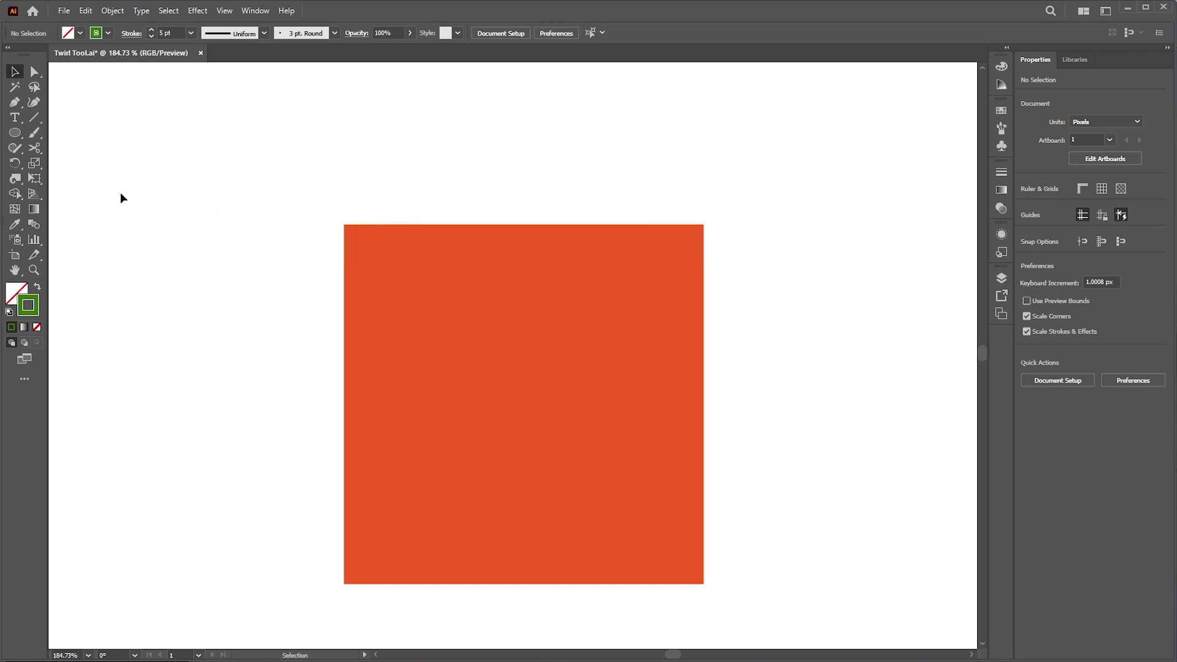
- Lower the twirl Detail level and twirl the zoomed-in top-left corner into a spiral
double_click(15, 178)
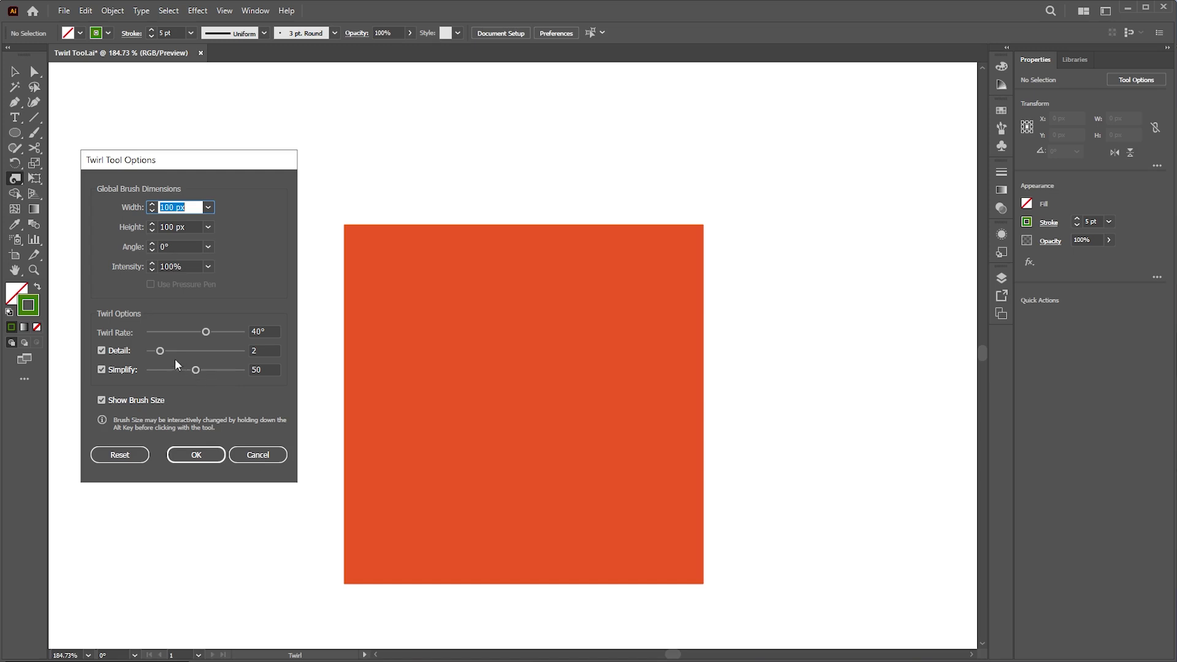
drag(161, 351, 157, 350)
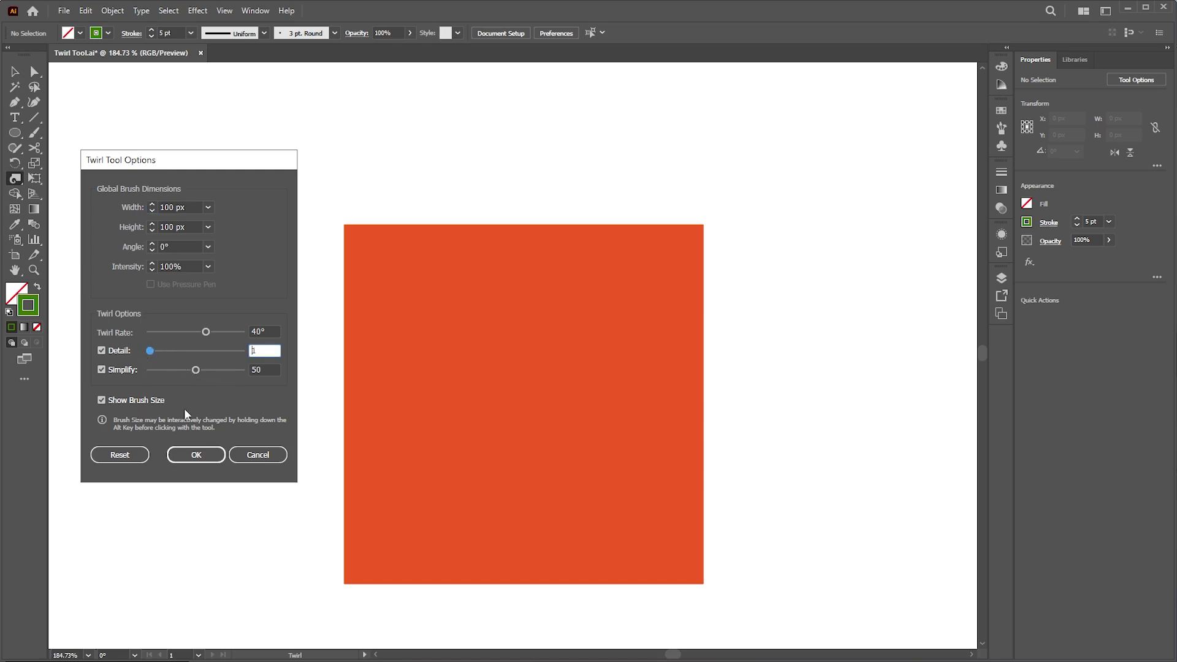
click(196, 454)
key(z)
drag(508, 272, 607, 337)
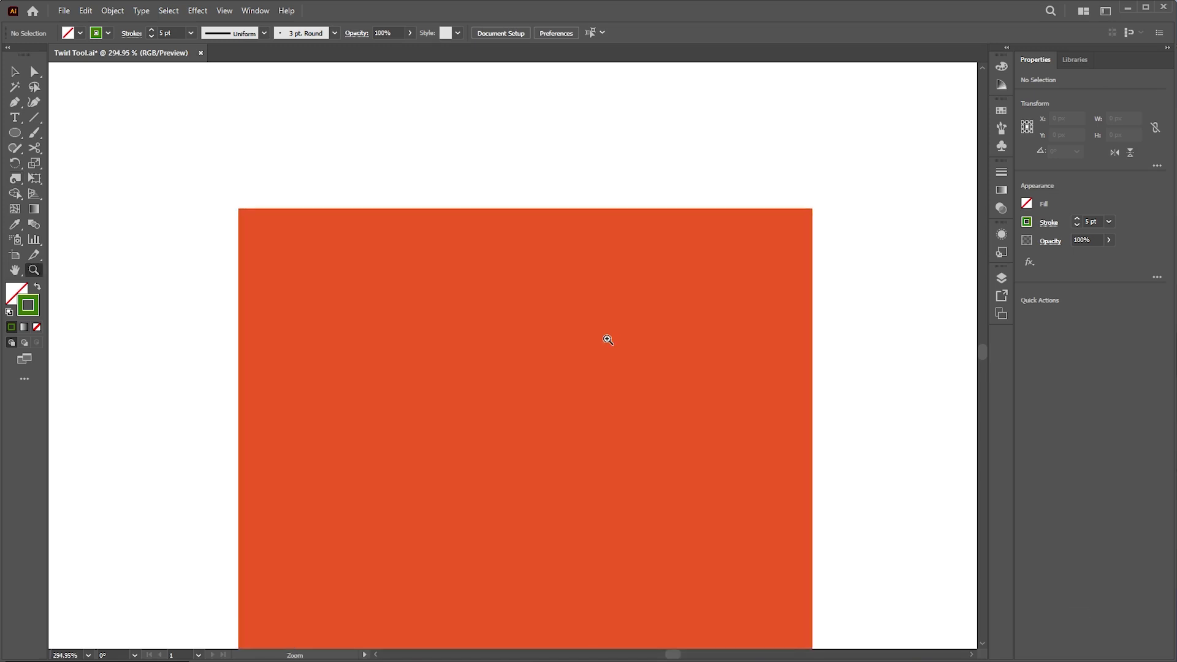
click(19, 179)
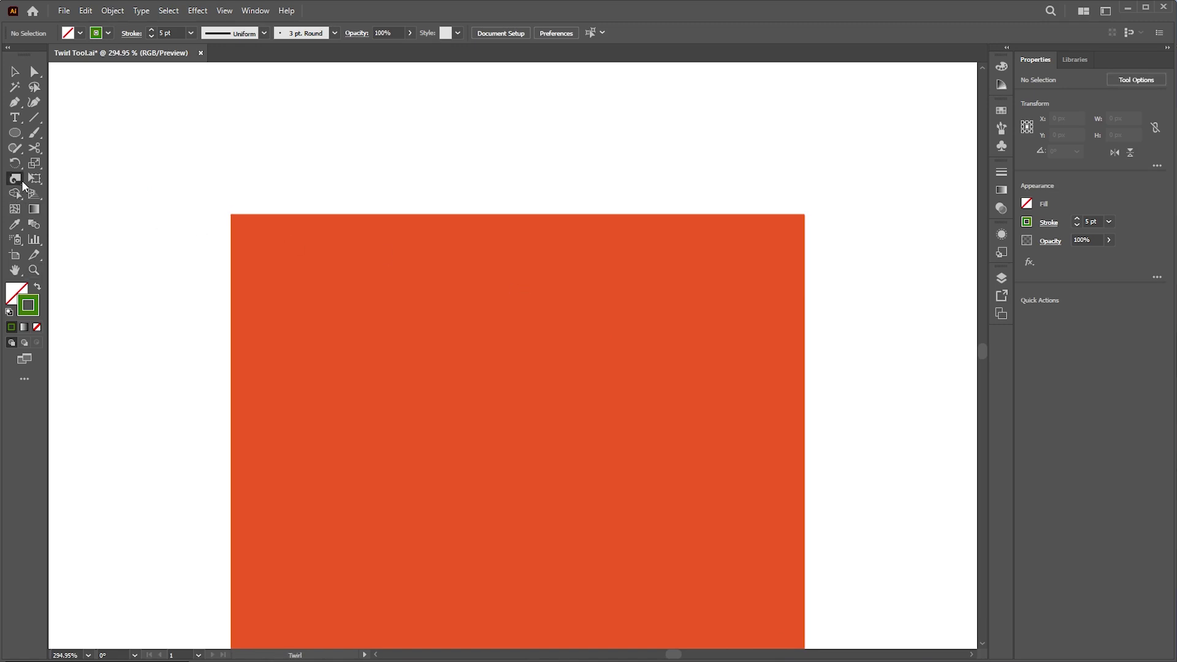
mouse_move(231, 215)
mouse_down()
mouse_move(478, 347)
mouse_move(258, 211)
mouse_move(218, 207)
mouse_move(431, 331)
mouse_up()
- Zoom back out to view the square and undo the corner spiral
key(z)
key(z)
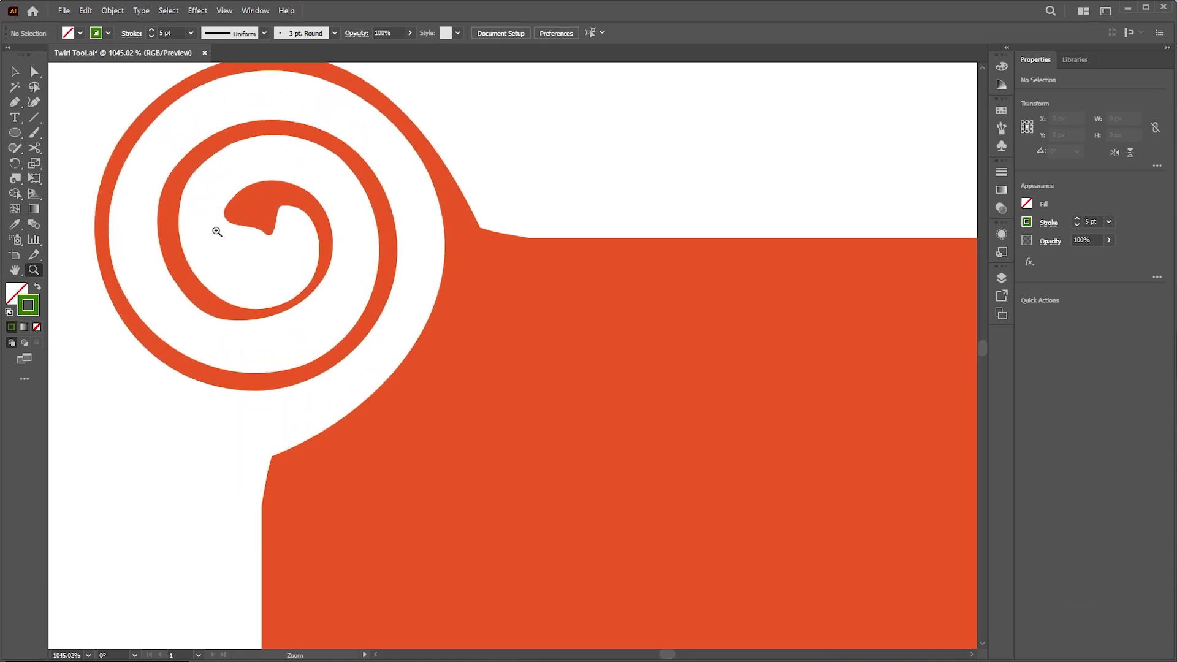
key(z)
drag(407, 247, 172, 438)
drag(497, 310, 447, 308)
key(ctrl+z)
- Set the twirl Detail to 2 and Simplify to its 0.2 minimum
double_click(15, 179)
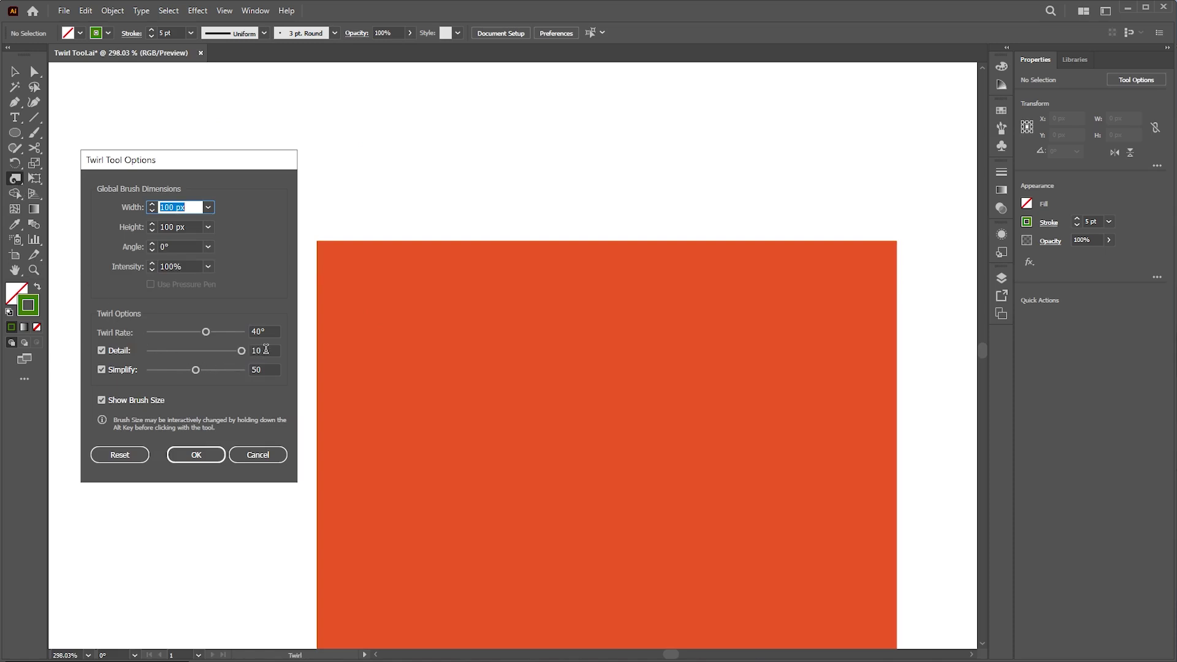
click(236, 349)
text(2)
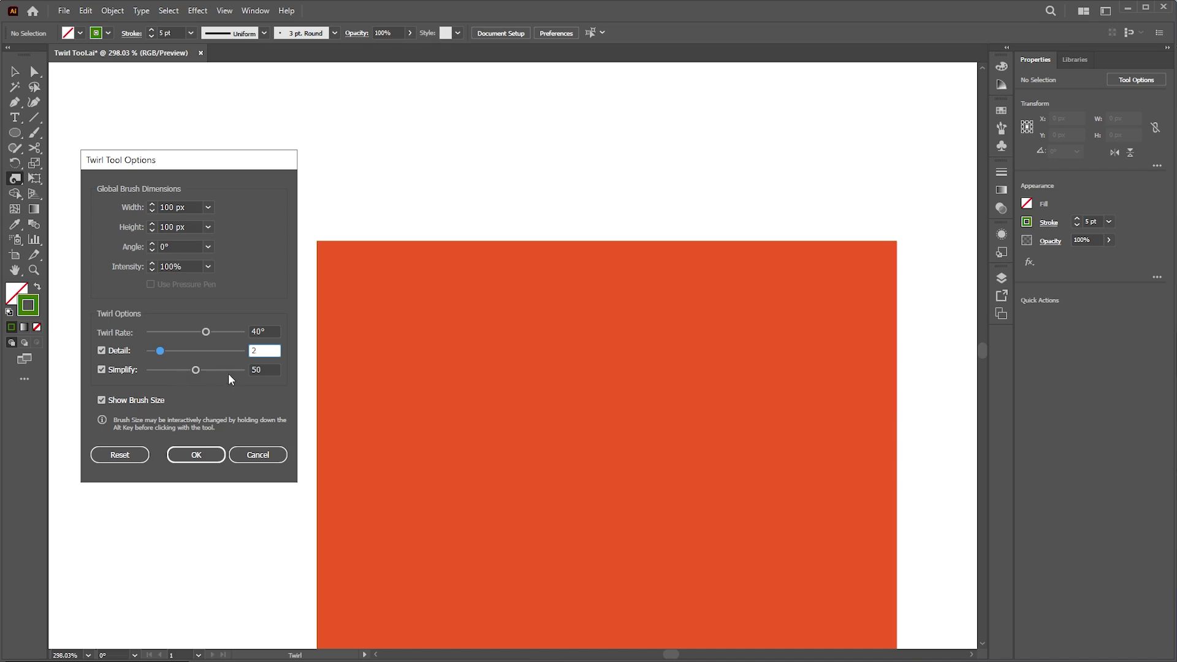
drag(196, 369, 140, 369)
click(190, 453)
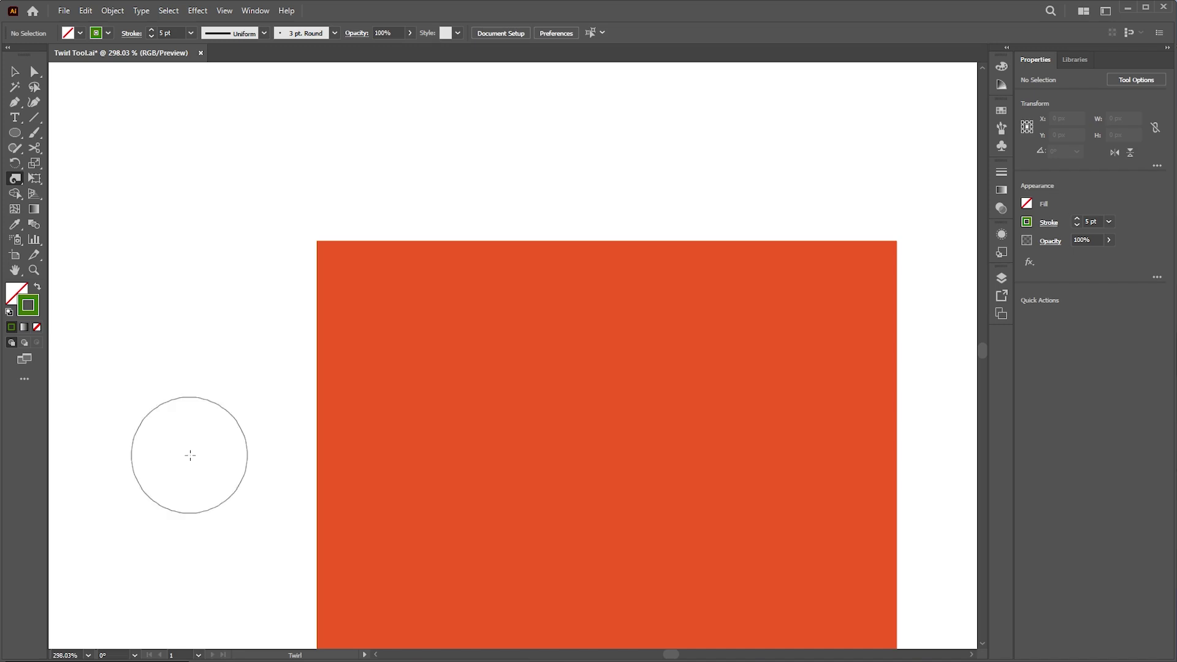
- Test a twirl on the top-left corner, inspect it up close, and undo it
click(316, 241)
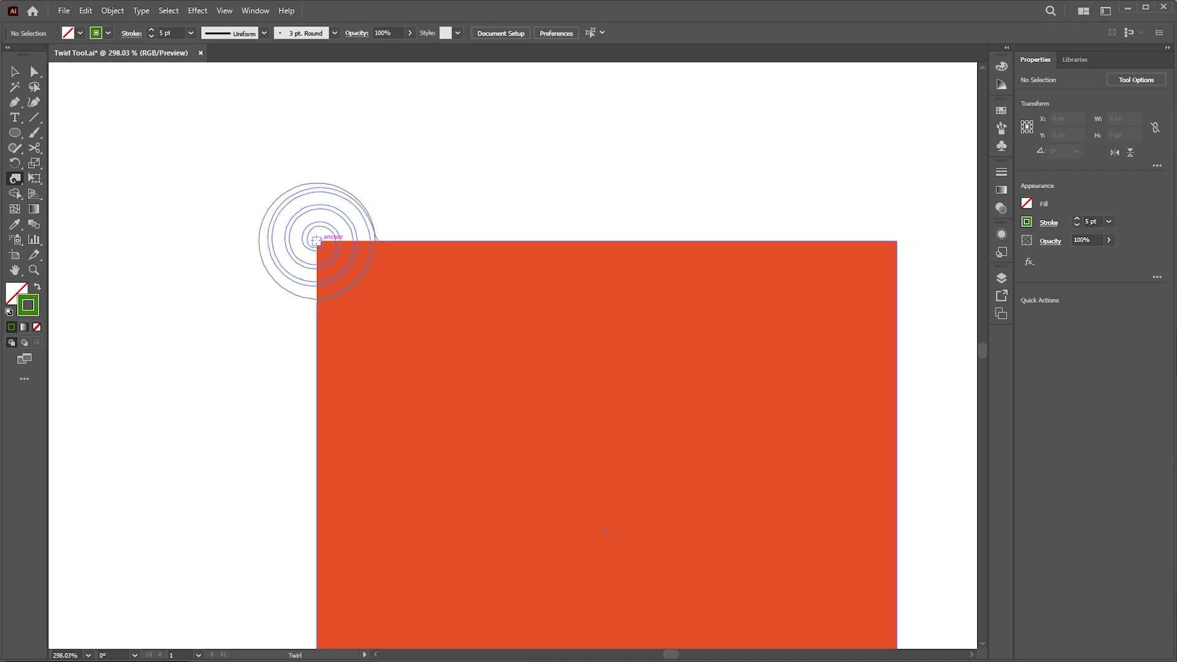
key(z)
mouse_move(315, 219)
mouse_down()
mouse_move(513, 358)
mouse_move(612, 407)
mouse_up()
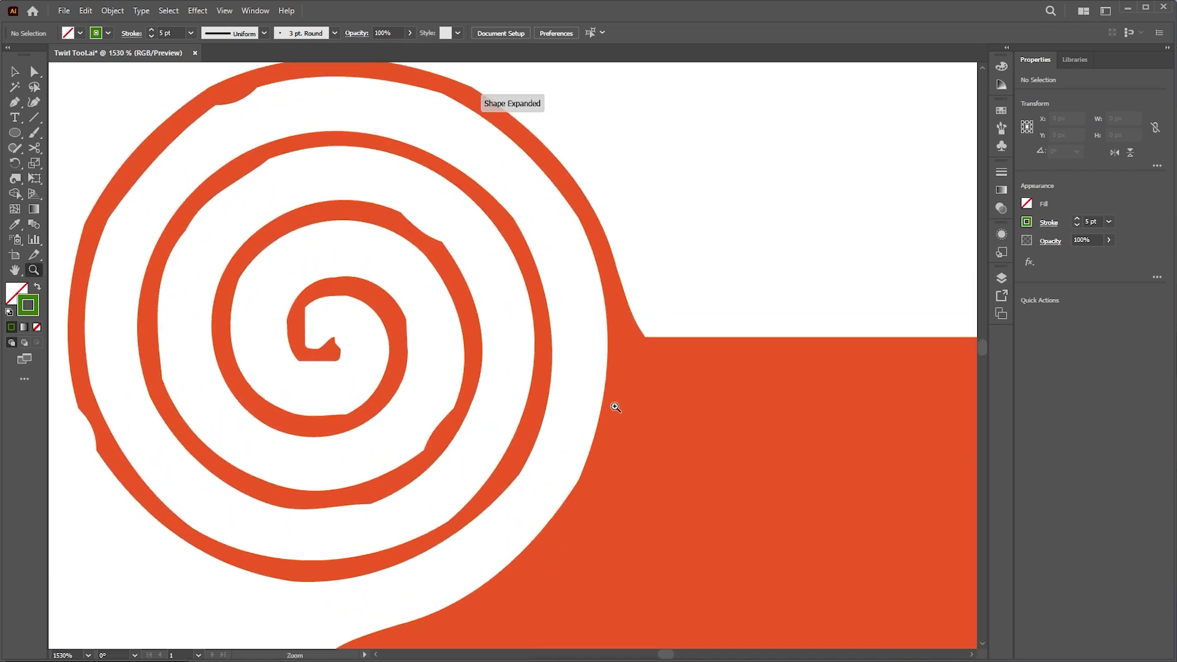
drag(614, 407, 374, 313)
key(ctrl+z)
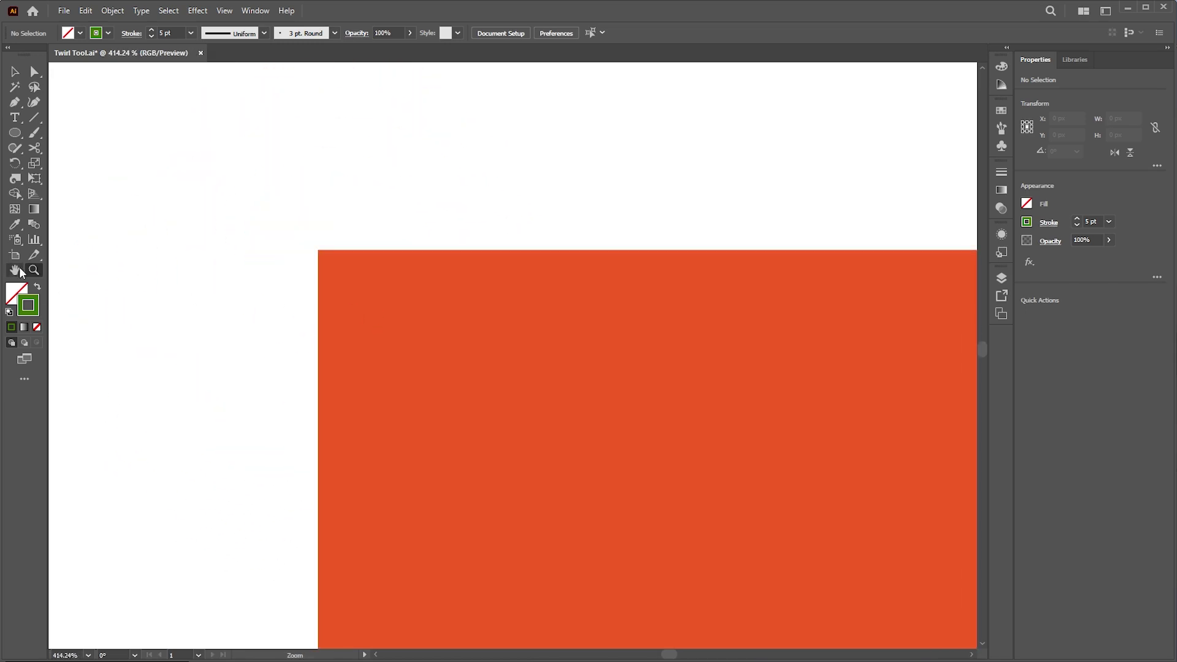
- Raise twirl Simplify to 100, test another corner twirl, and undo it
double_click(19, 182)
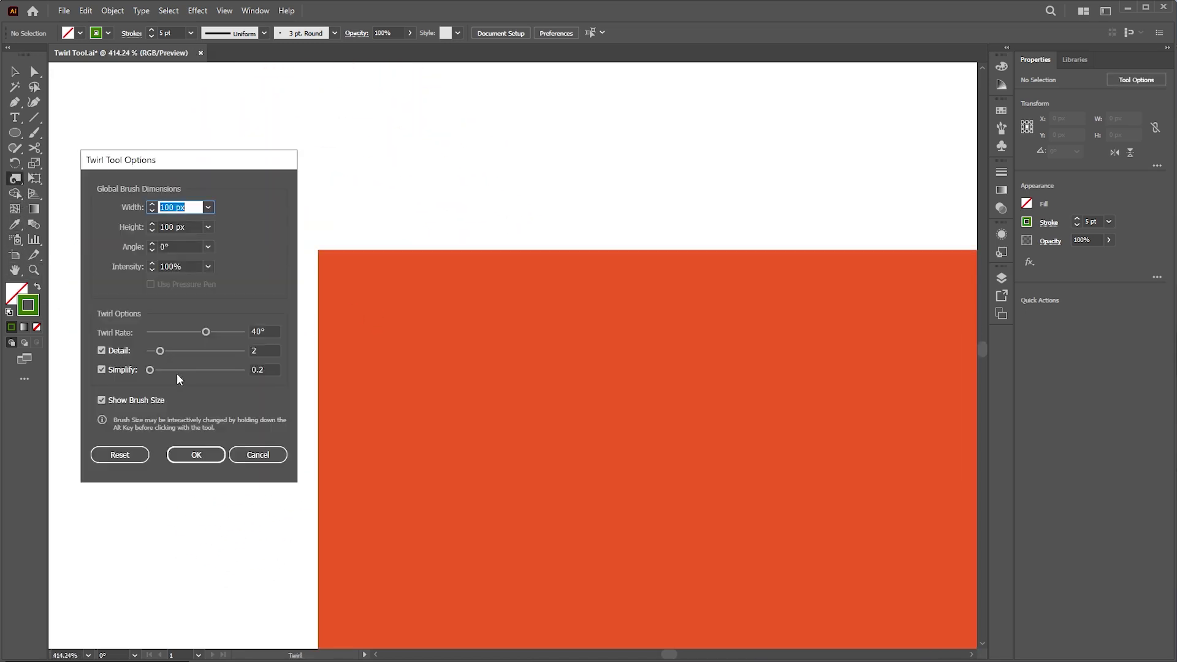
drag(163, 373, 270, 375)
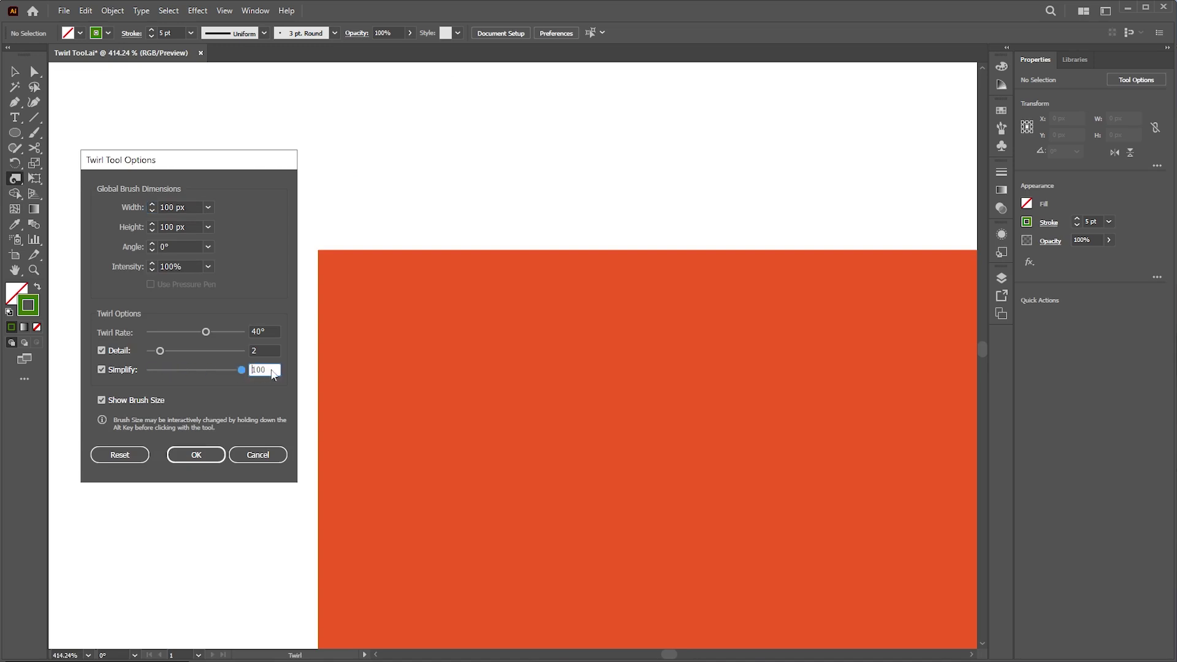
click(200, 454)
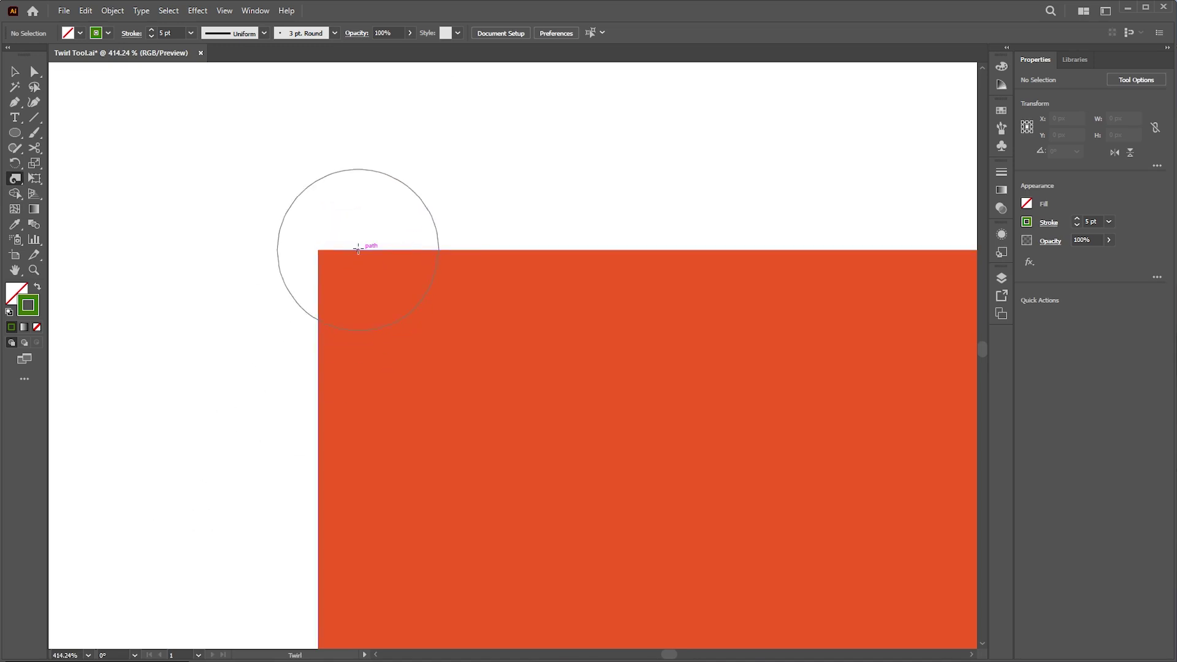
mouse_move(318, 250)
mouse_down()
mouse_move(554, 364)
mouse_move(421, 302)
mouse_move(295, 270)
mouse_up()
key(z)
drag(441, 392, 412, 298)
key(ctrl+z)
- Select the square and shrink it to about 329.45 px by 329.45 px
key(v)
click(352, 321)
drag(752, 152, 676, 199)
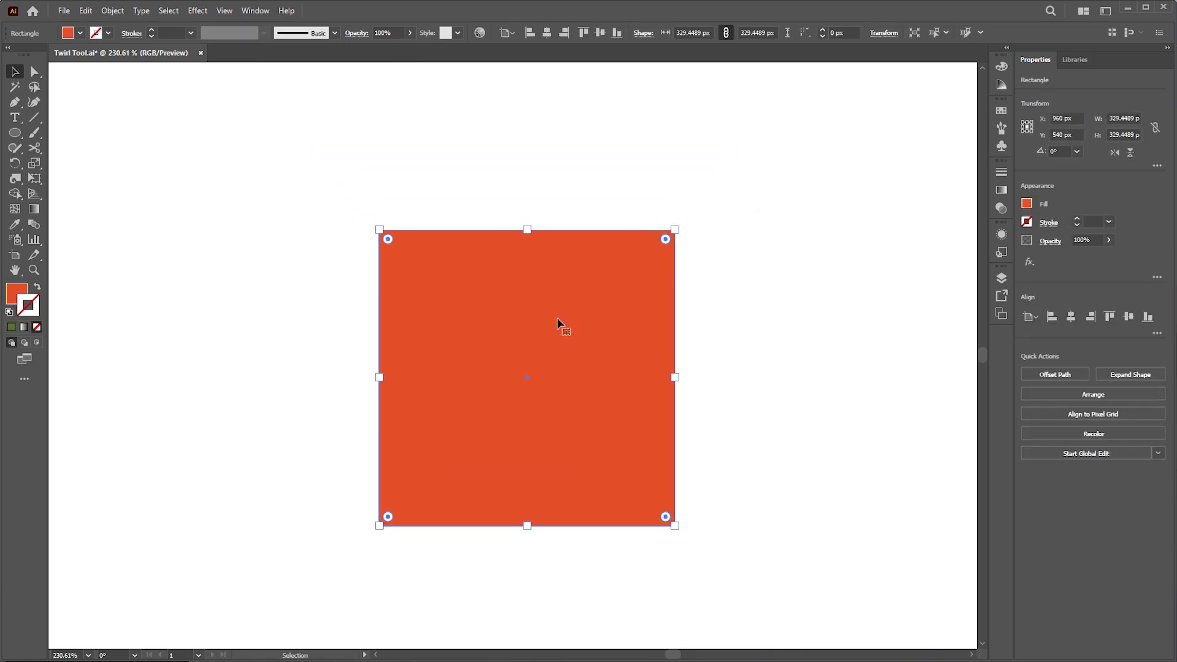
- Move the shrunken square up-left and review the twirl brush settings
drag(557, 322, 515, 300)
click(14, 180)
double_click(13, 179)
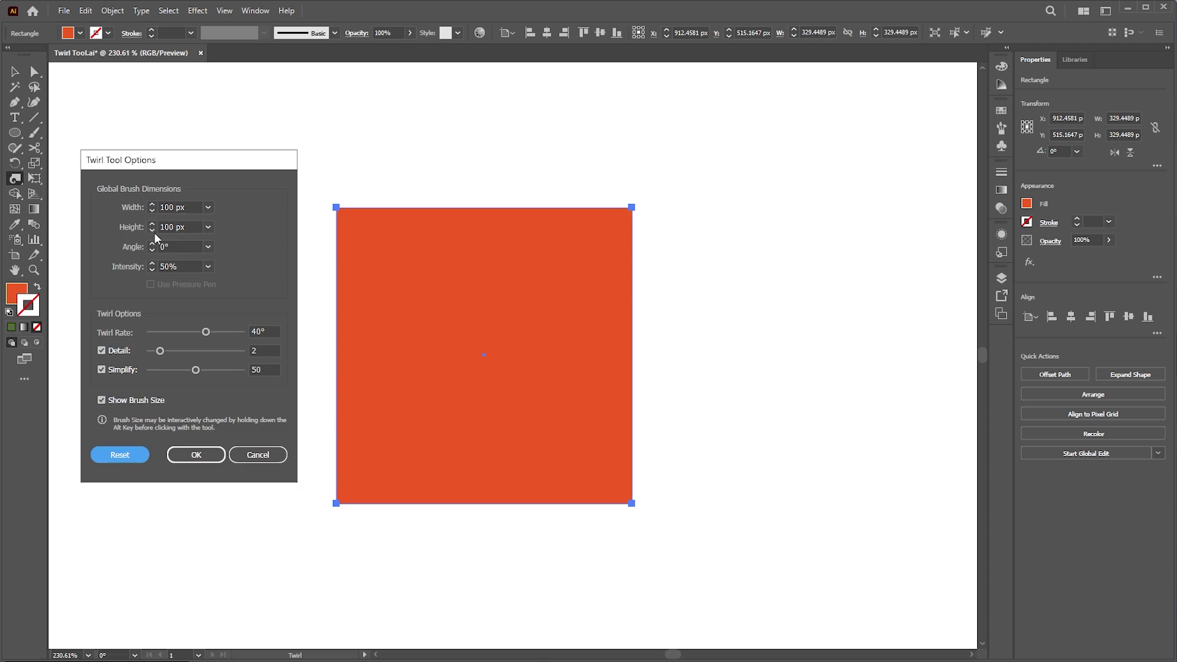
click(191, 454)
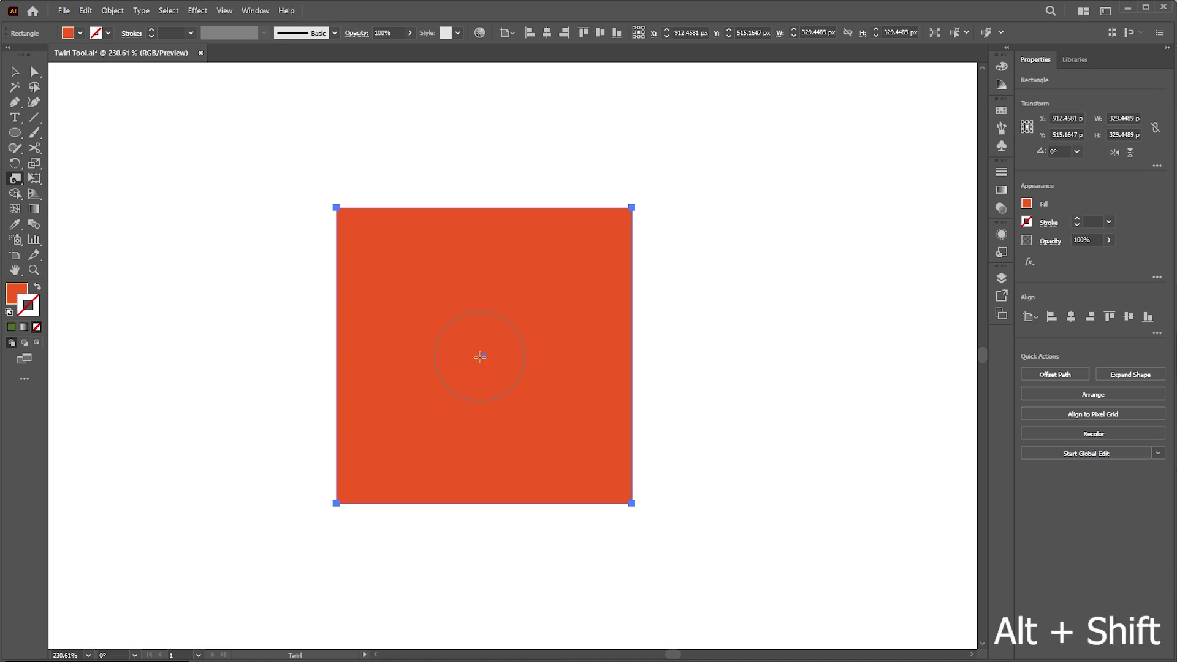
- Enlarge the twirl brush to cover the square, twist it around its centre, then undo the twist
mouse_move(234, 322)
mouse_down()
mouse_move(242, 297)
mouse_move(216, 344)
mouse_move(247, 336)
mouse_up()
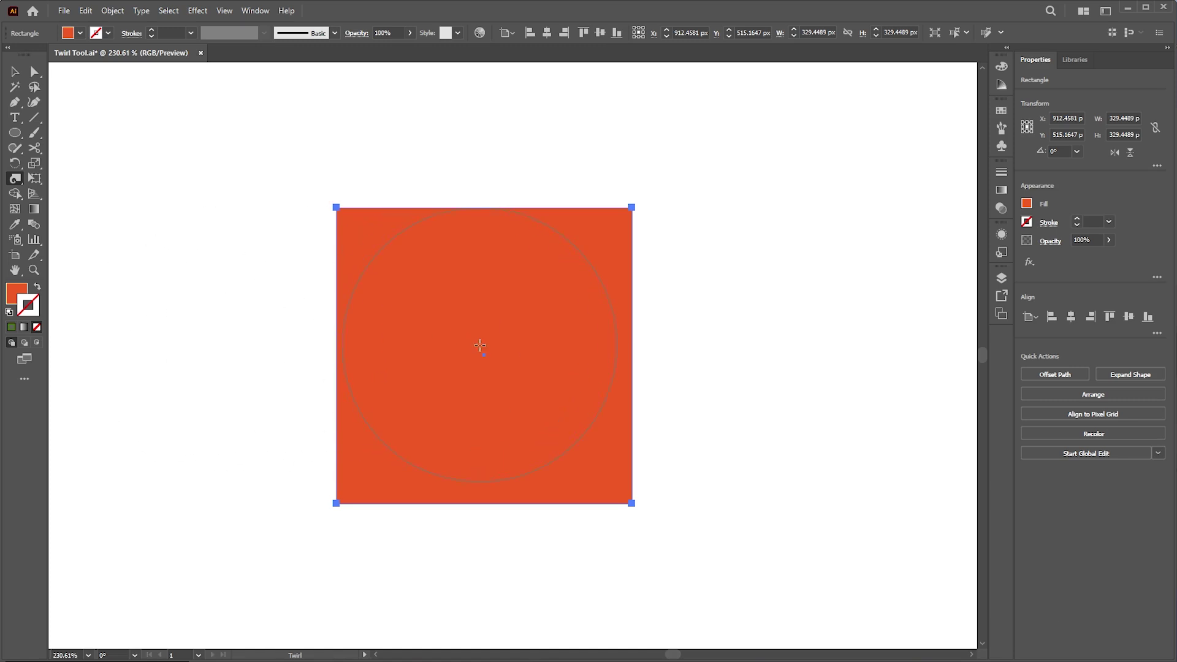
drag(483, 354, 489, 335)
key(ctrl+z)
drag(184, 346, 192, 327)
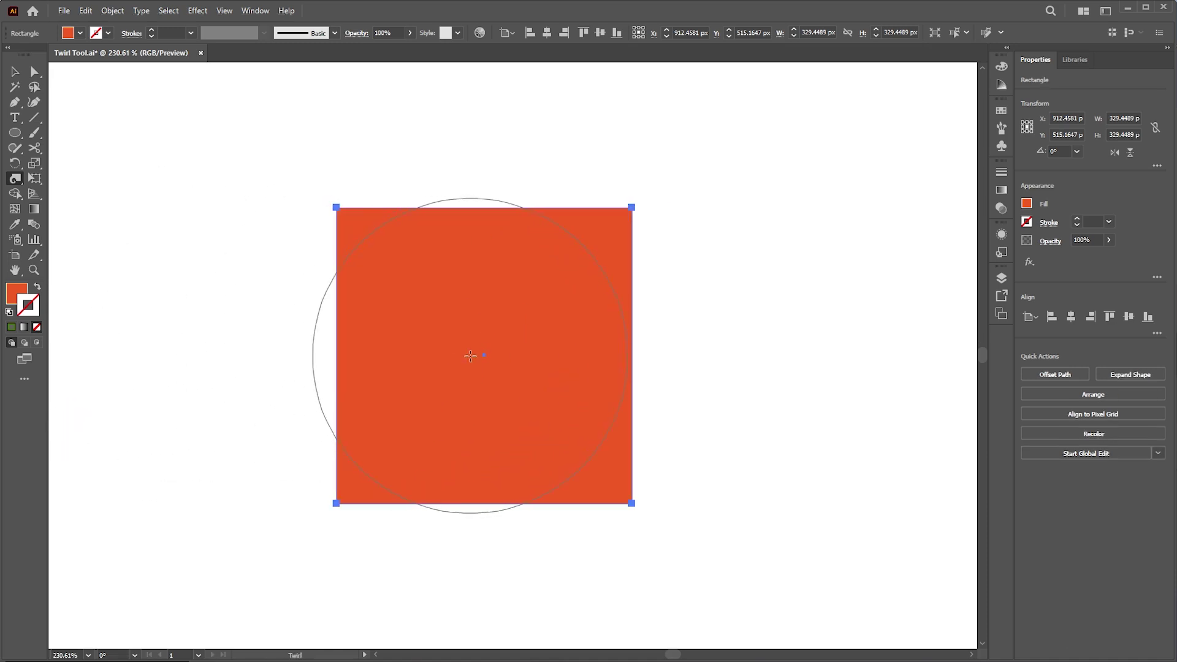
drag(481, 356, 481, 356)
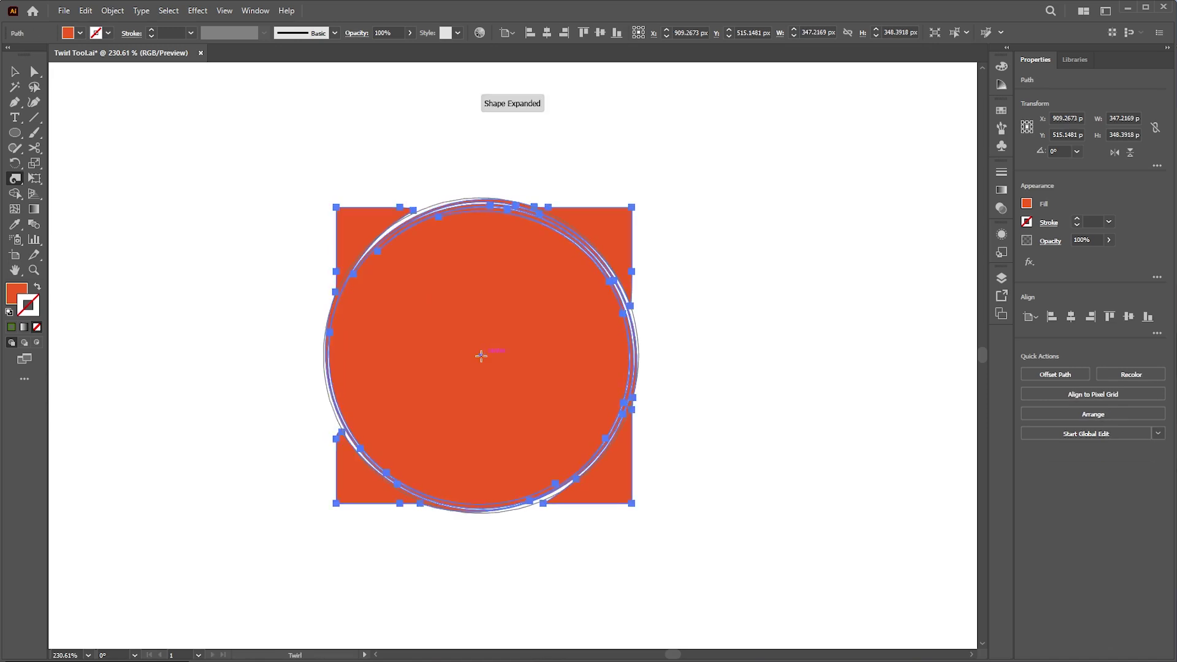
key(v)
key(ctrl+z)
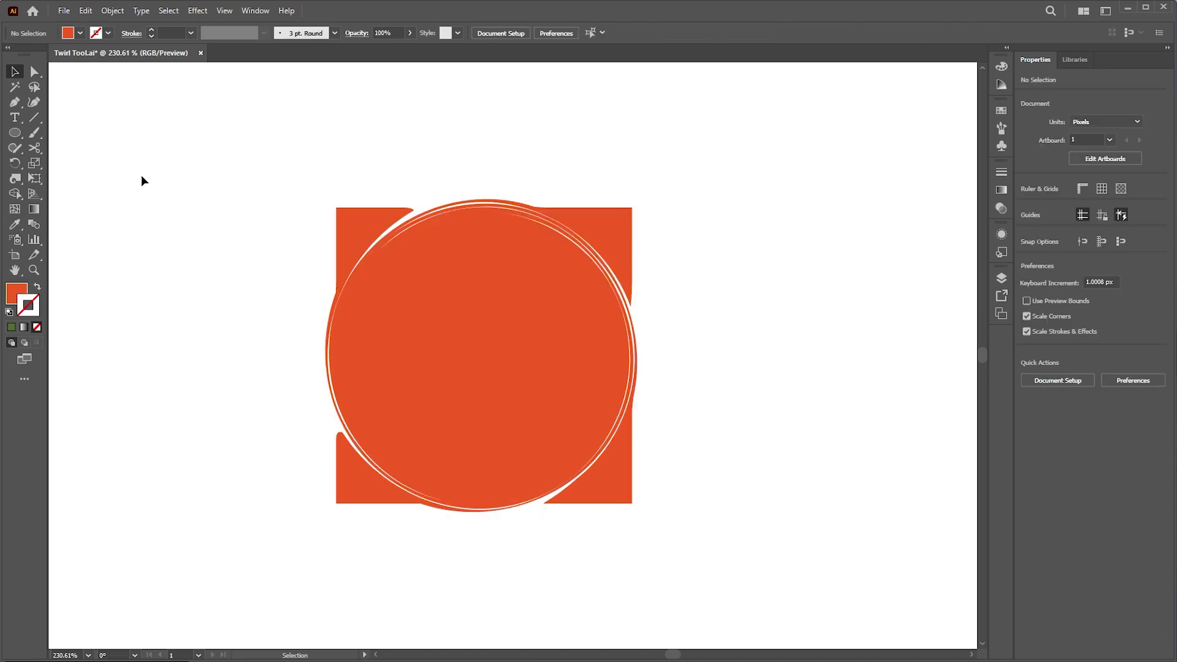
- Undo back to the stroked square, shrink it to about 404 px, and nudge it up-left
key(ctrl+z)
drag(751, 378, 707, 373)
drag(606, 347, 579, 335)
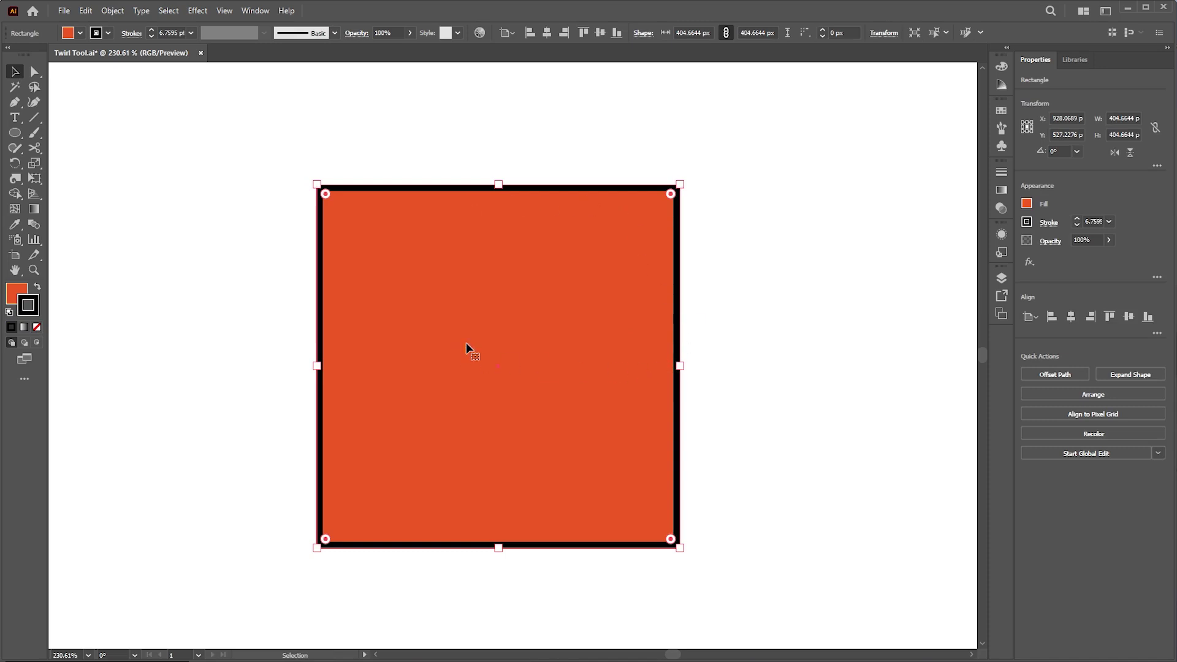
- Twirl the square's left edge into a spiral and deselect it
alt+click(18, 180)
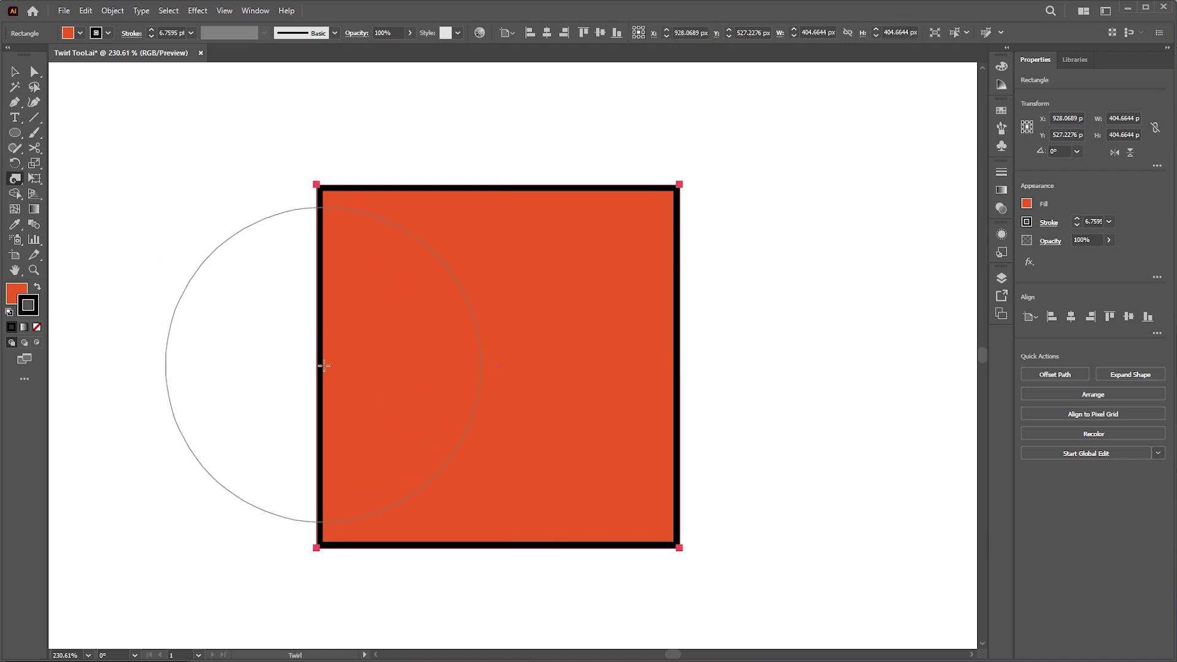
drag(322, 369, 322, 369)
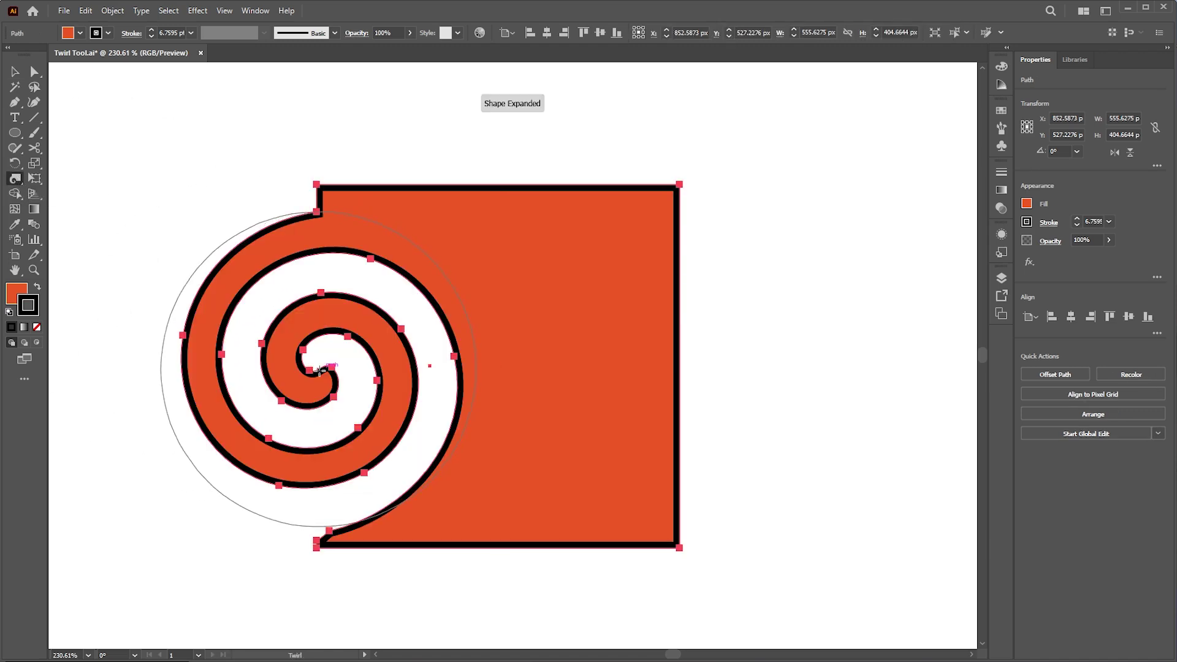
click(15, 72)
click(117, 189)
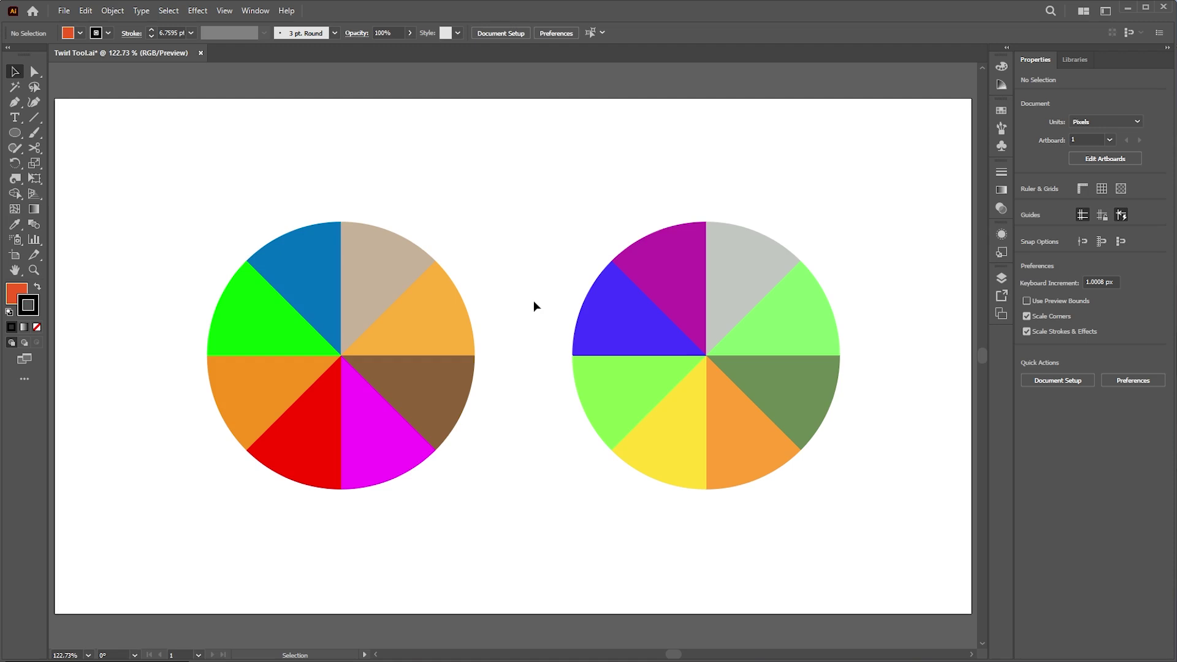
- Select the left colour pie and twist its slices into a swirl
click(432, 319)
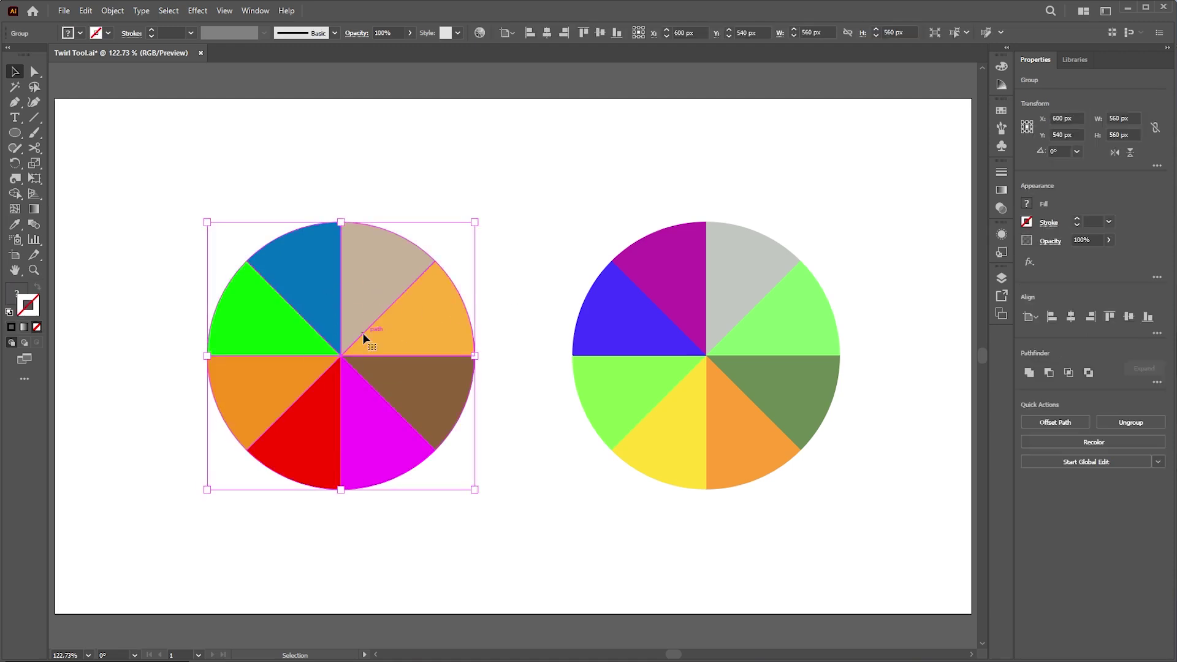
click(16, 178)
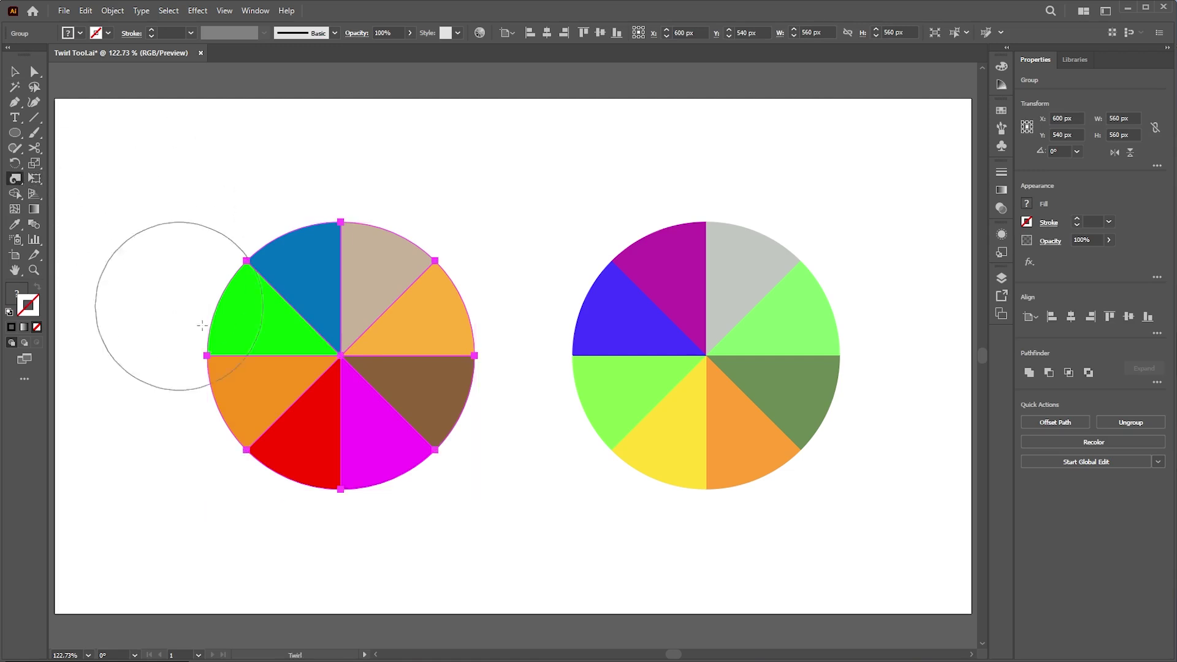
mouse_move(342, 347)
mouse_down()
mouse_move(344, 364)
mouse_move(547, 307)
mouse_move(490, 319)
mouse_move(451, 347)
mouse_move(422, 343)
mouse_up()
click(13, 72)
click(145, 173)
key(z)
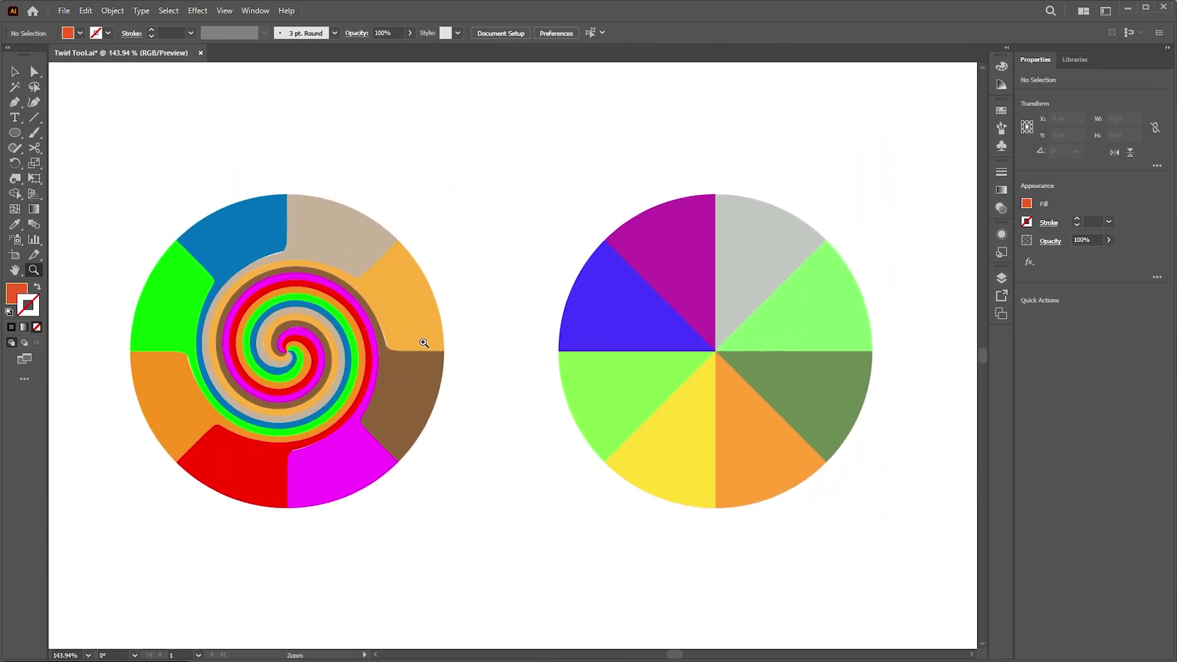
- Spiral the right colour wheel from its centre with an enlarged twirl brush, then deselect
key(v)
click(716, 344)
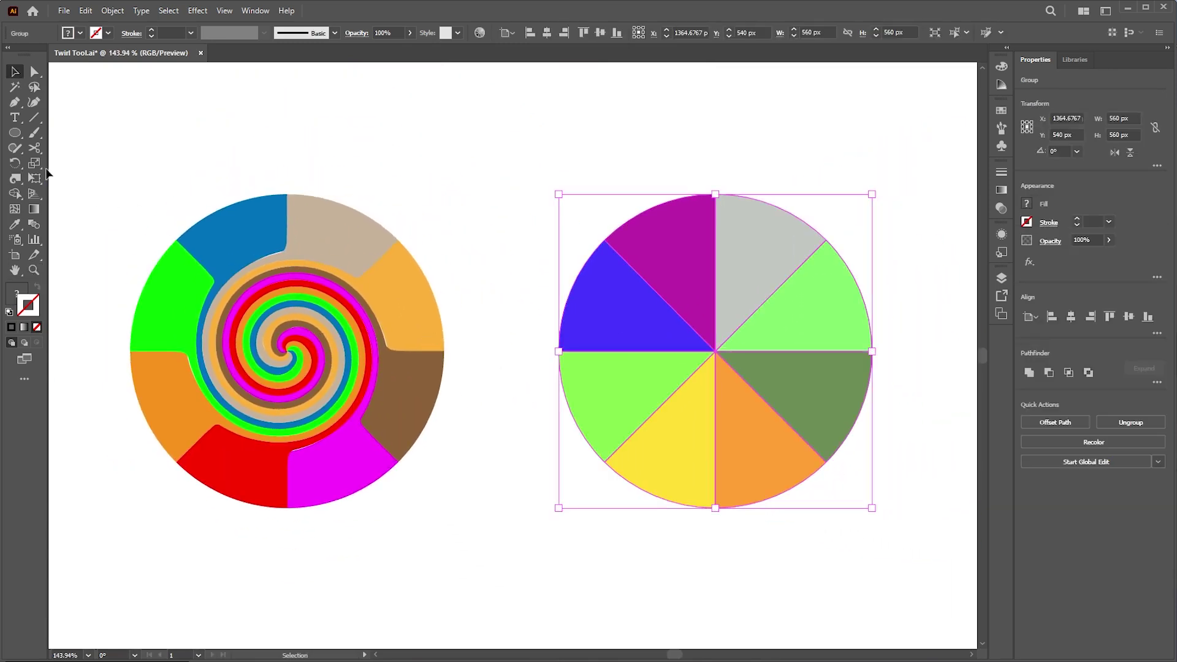
click(14, 181)
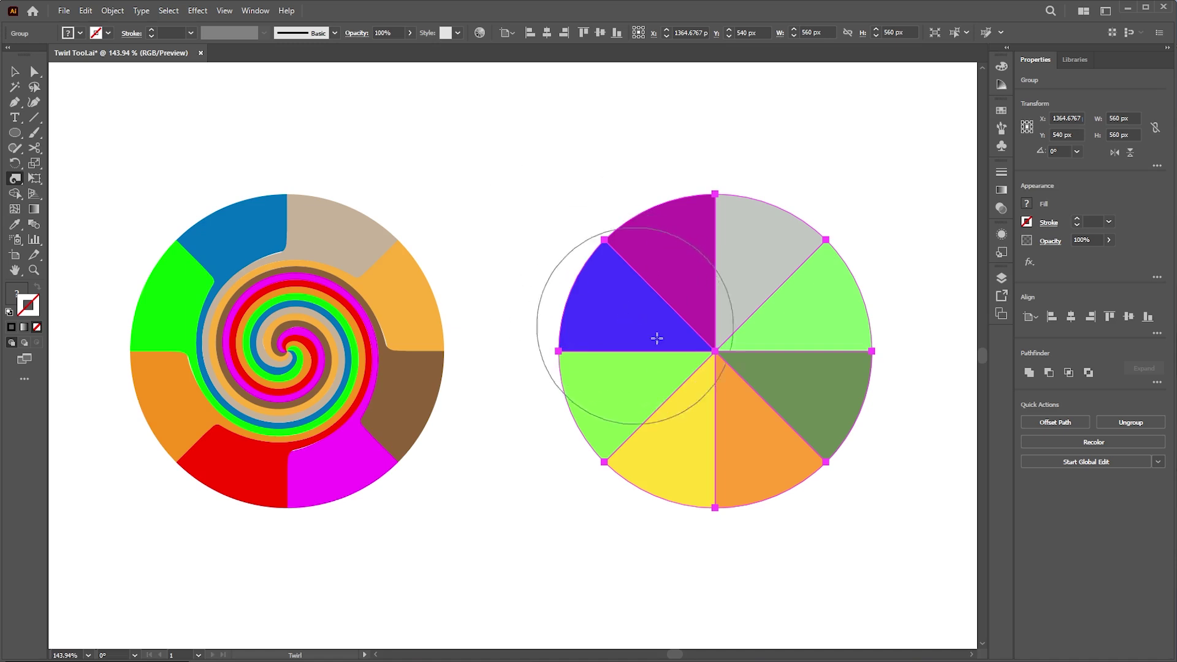
drag(690, 351, 406, 350)
drag(729, 394, 826, 306)
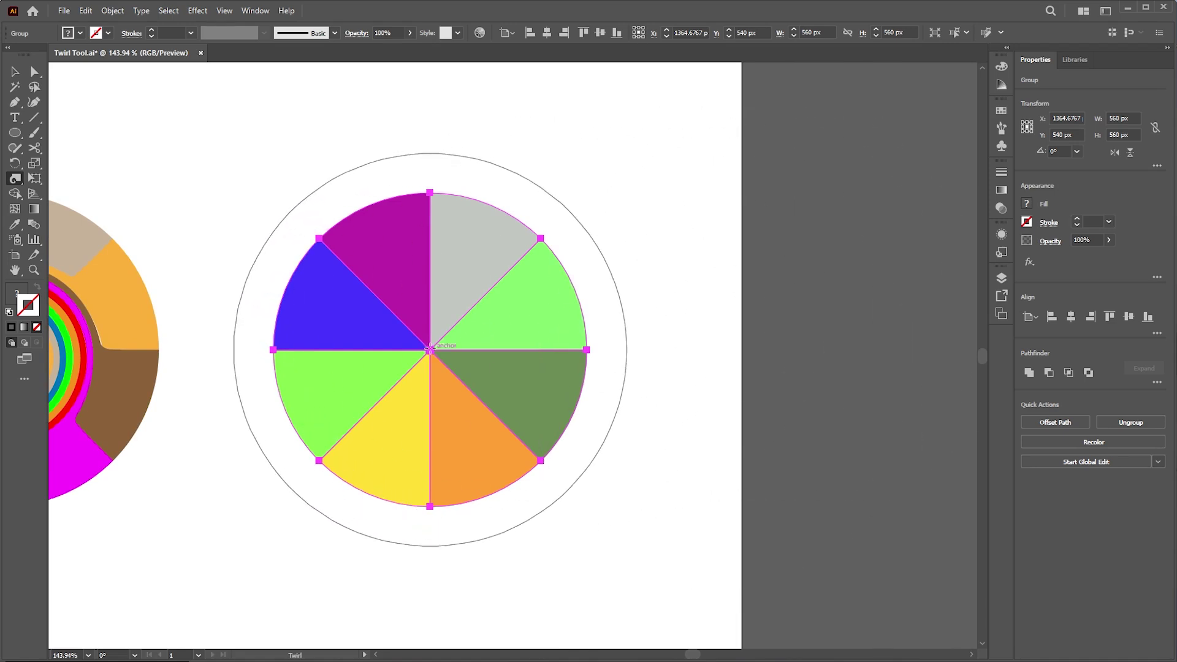
drag(430, 350, 430, 348)
key(v)
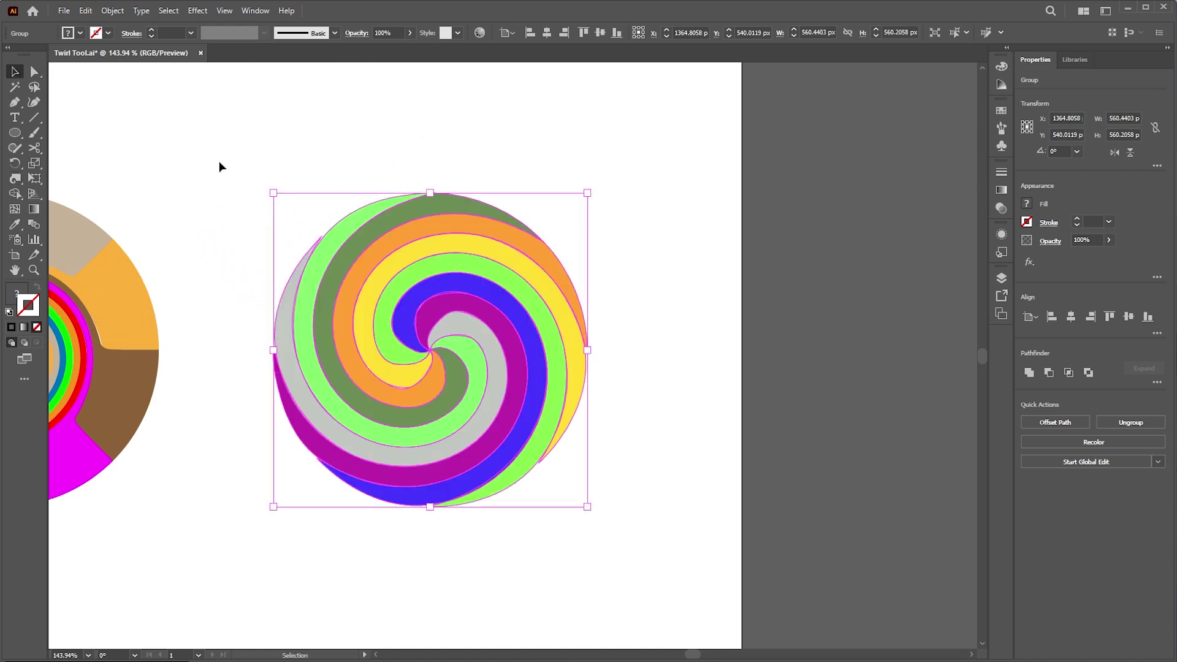
click(266, 177)
drag(265, 184, 511, 168)
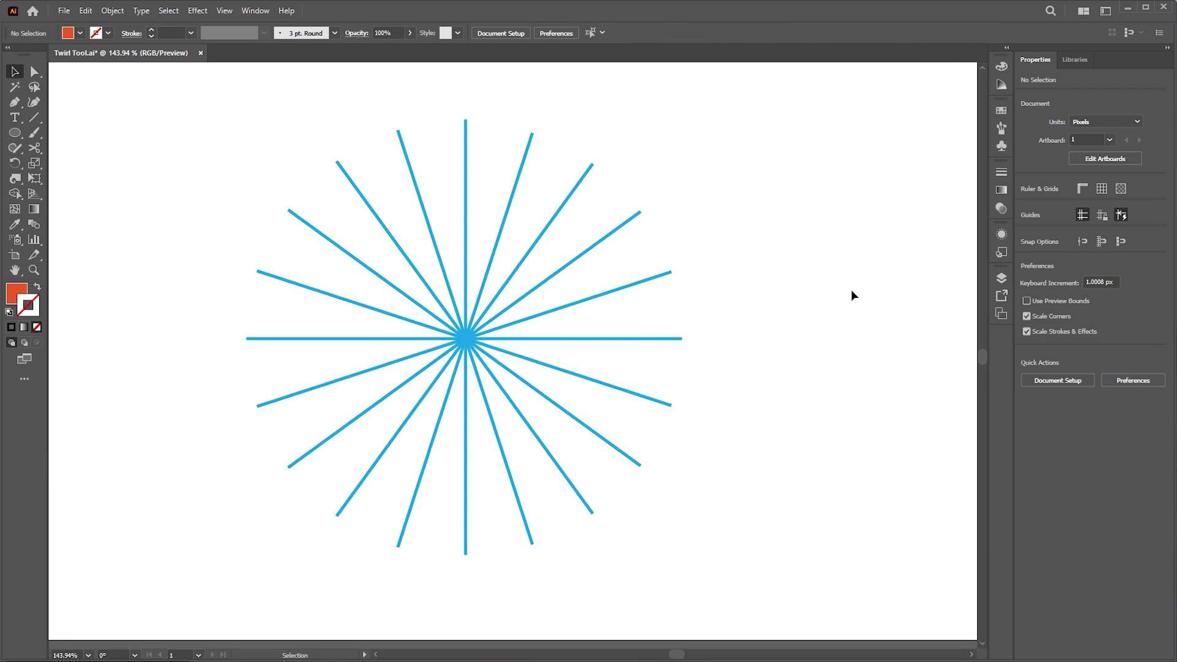
- Select the blue starburst, twist its centre with a smaller brush, then undo the over-twisted spiral
drag(738, 262, 347, 404)
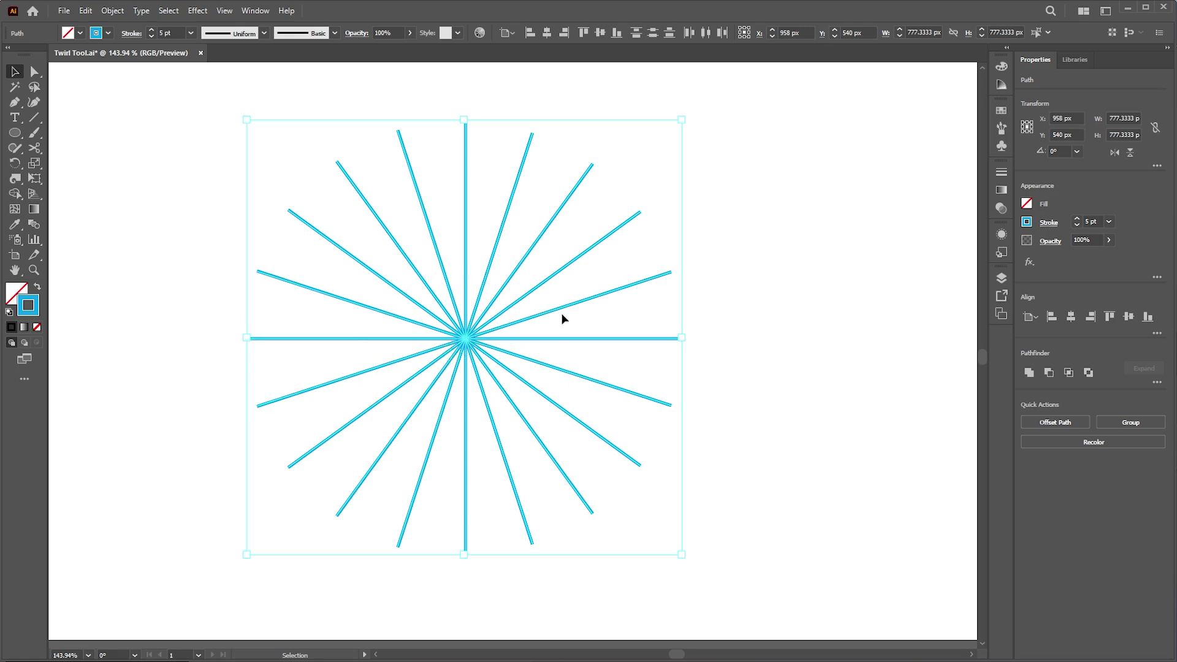
click(15, 177)
drag(144, 234, 102, 286)
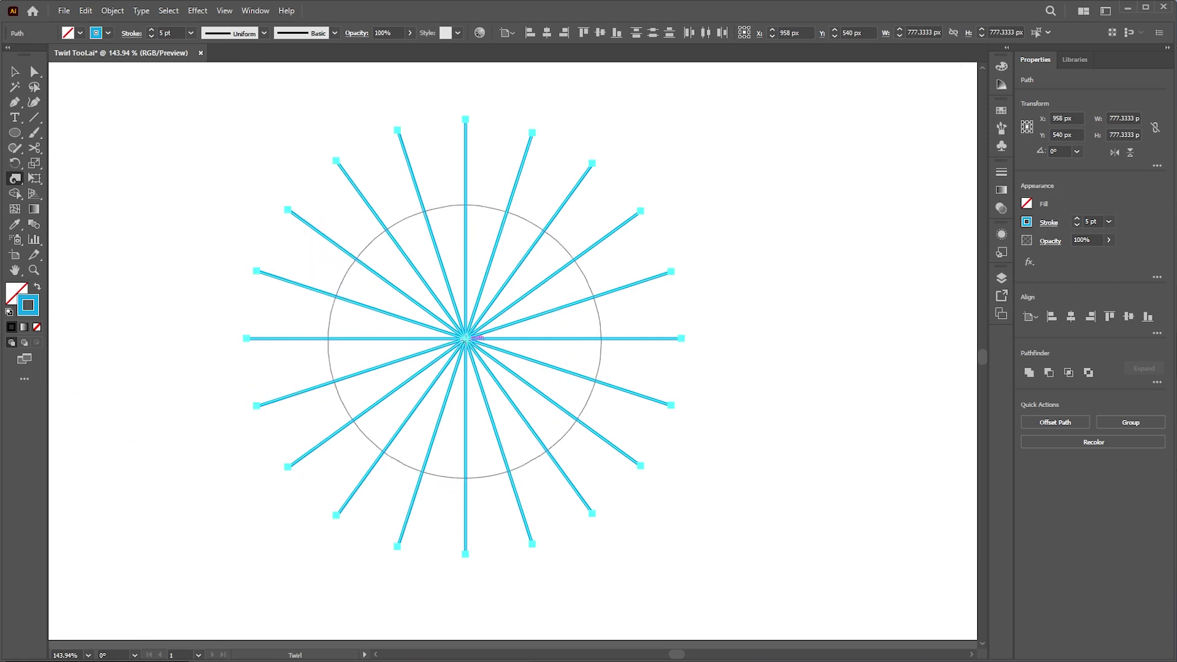
drag(465, 338, 465, 338)
click(16, 72)
click(202, 242)
key(z)
drag(431, 378, 655, 245)
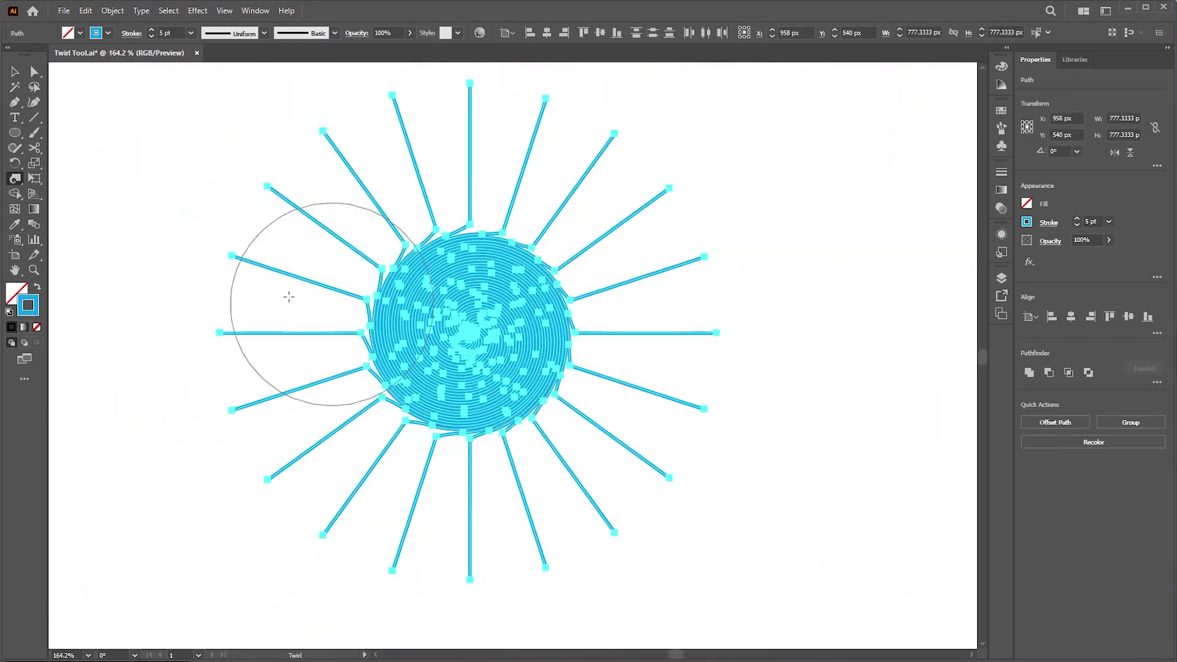
key(ctrl+z)
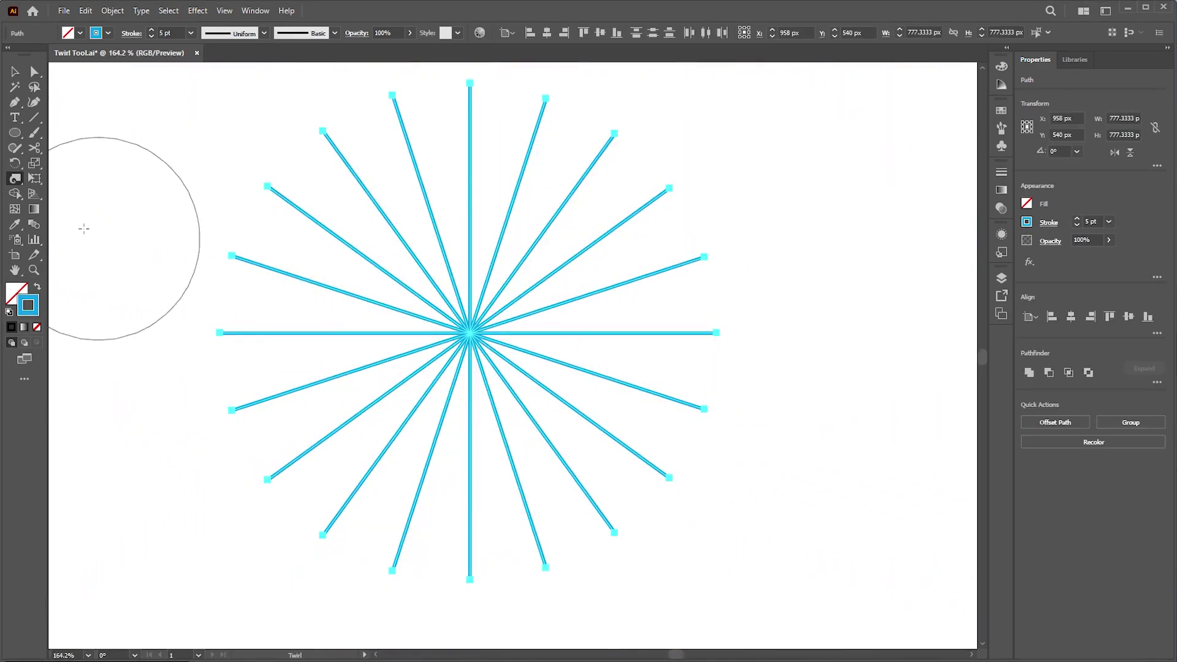
- Set twirl intensity to 30% and coil the starburst's centre into a spiral
double_click(16, 178)
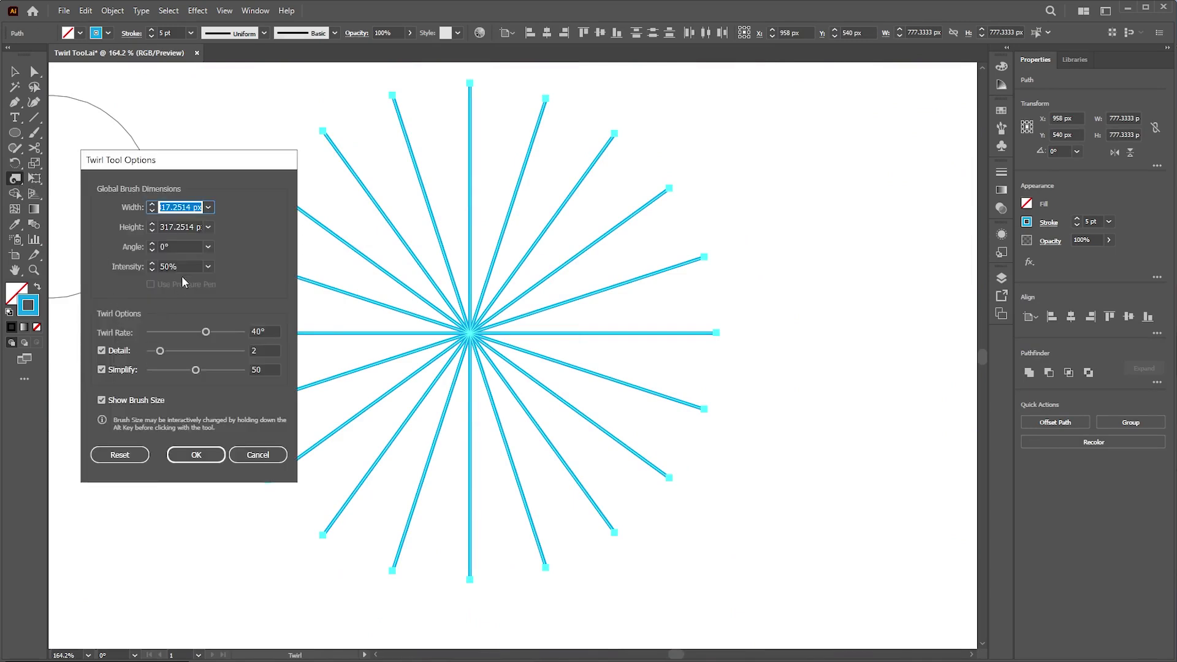
click(208, 267)
click(228, 323)
key(alt+shift)
click(196, 455)
drag(163, 368, 187, 333)
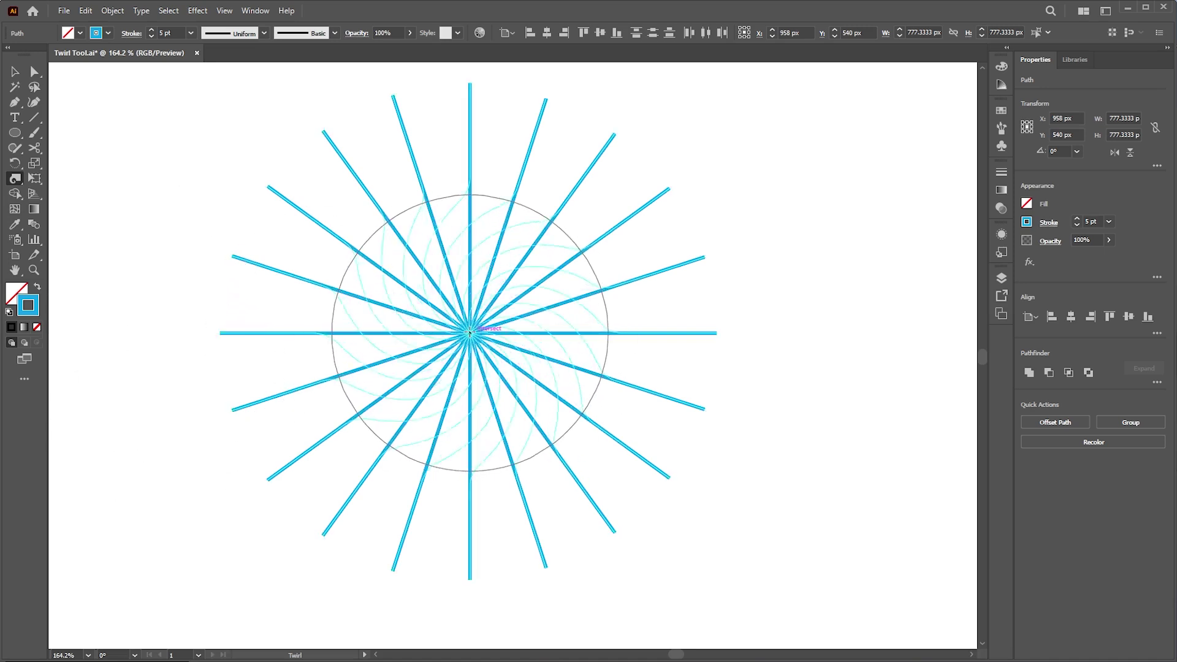
drag(472, 333, 471, 333)
click(15, 71)
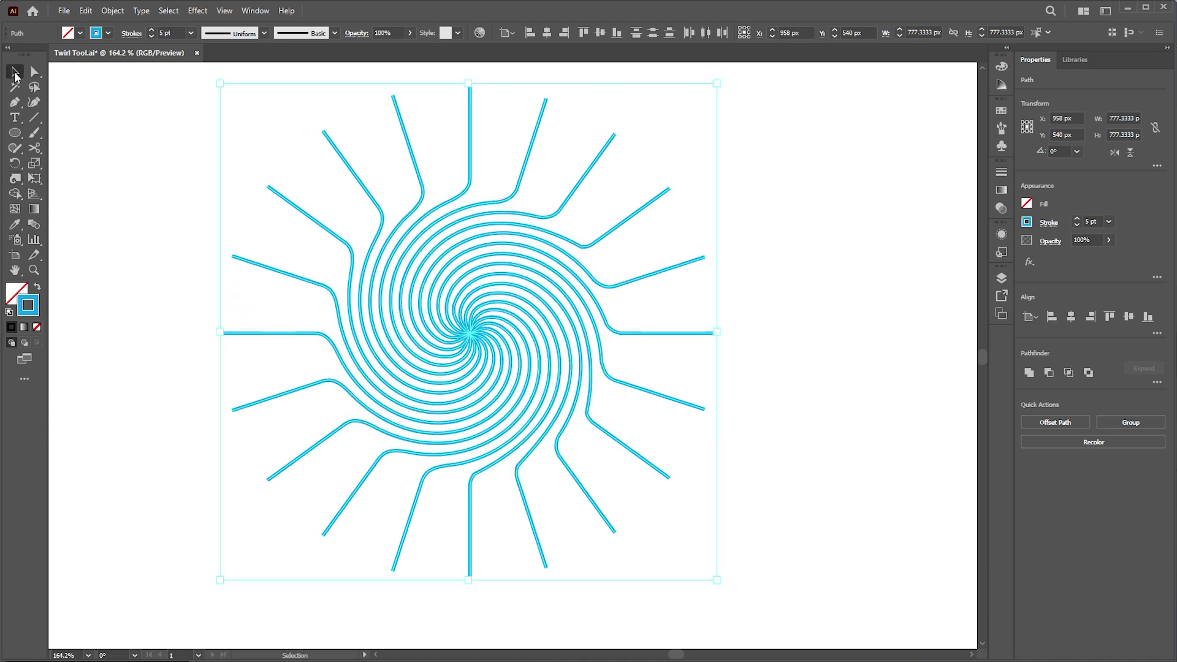
click(110, 137)
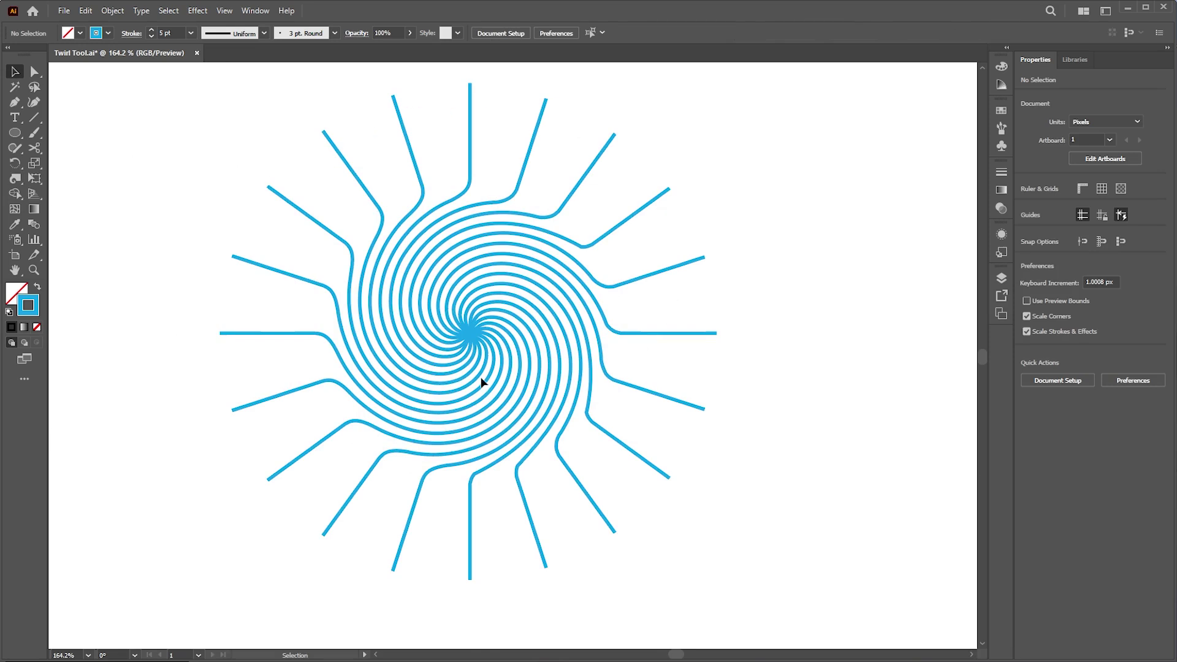
click(19, 181)
double_click(19, 181)
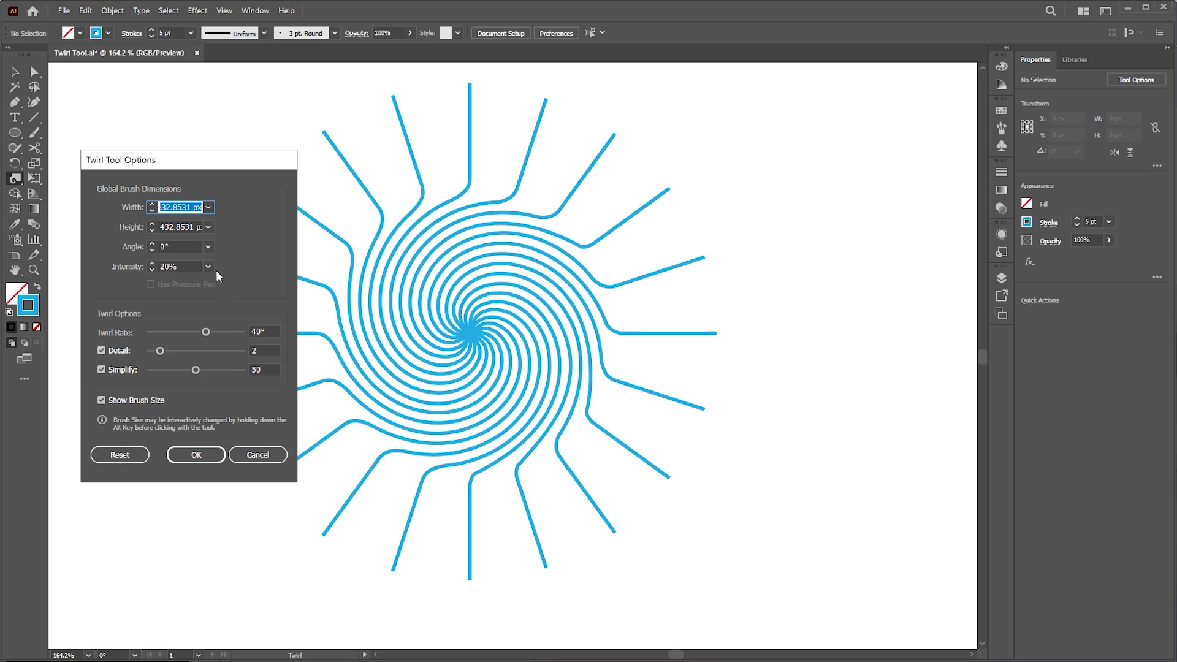
- Lower the Twirl intensity and shrink the twirl brush to a small size
key(alt+shift)
click(196, 454)
mouse_move(198, 433)
mouse_down()
mouse_move(171, 297)
mouse_move(95, 404)
mouse_move(60, 515)
mouse_up()
- Curl the ray ends on the right, top and upper-left of the starburst into small spirals
click(716, 334)
click(703, 258)
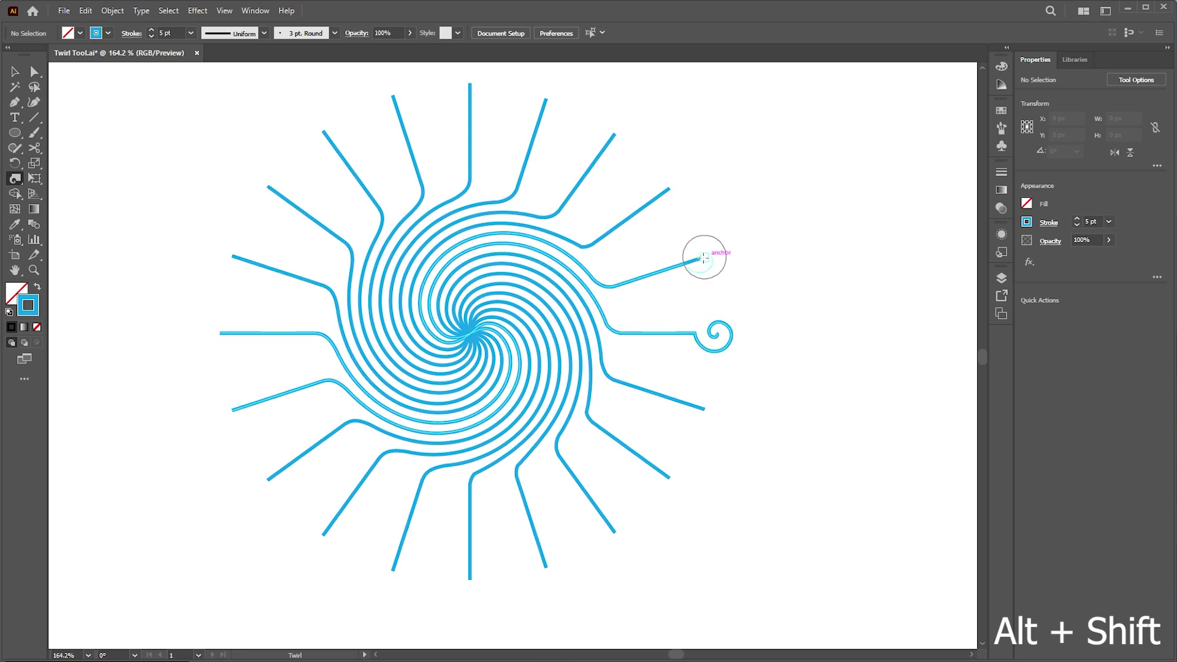
click(668, 188)
click(614, 135)
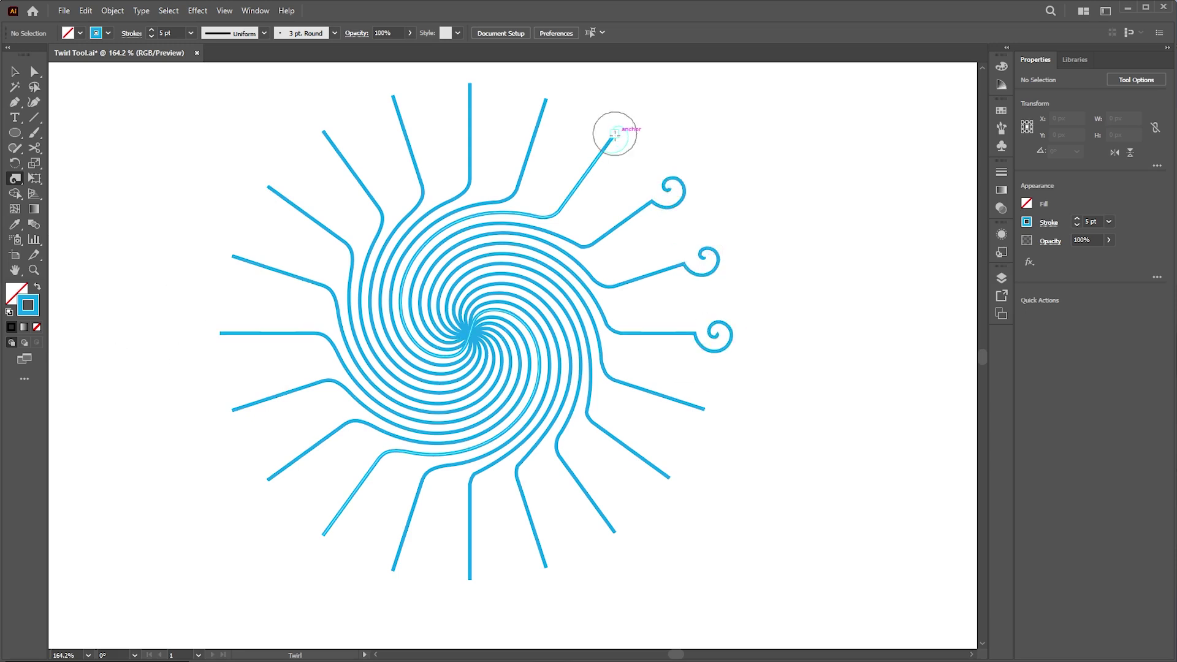
click(547, 98)
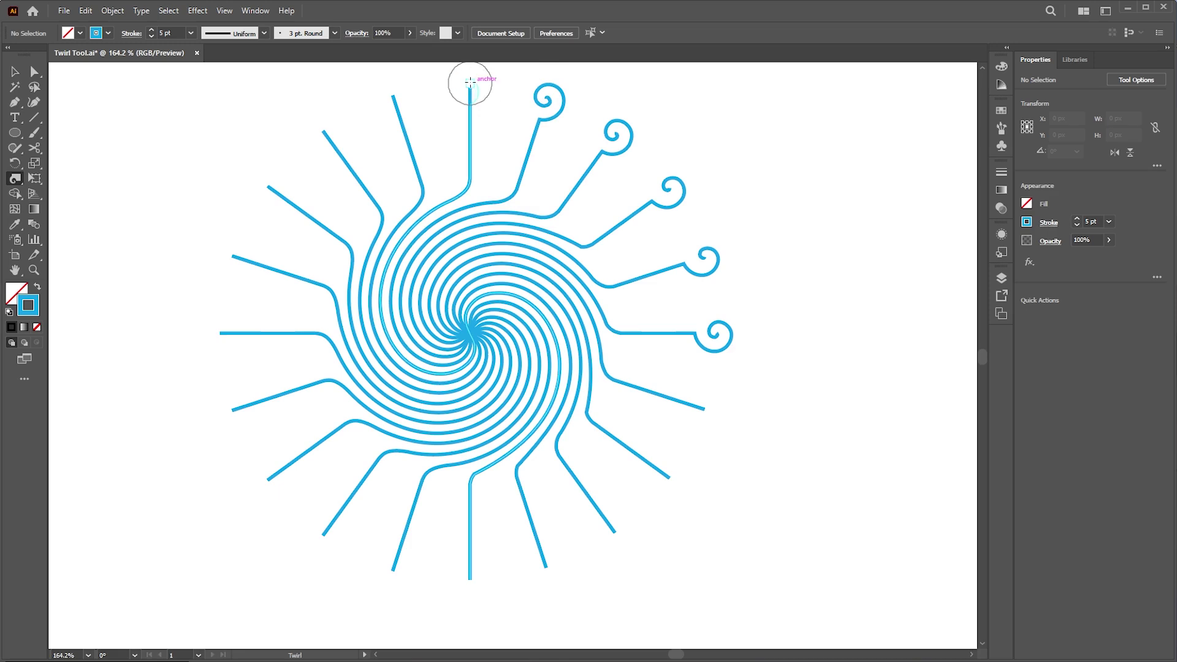
click(470, 82)
click(392, 95)
click(323, 131)
click(267, 186)
click(232, 256)
- Curl the remaining left, bottom and lower-right ray ends into spirals, then return to the Selection tool
click(220, 333)
click(232, 408)
click(267, 478)
click(323, 535)
click(393, 570)
click(469, 578)
click(544, 566)
click(613, 531)
click(668, 477)
click(702, 408)
click(15, 72)
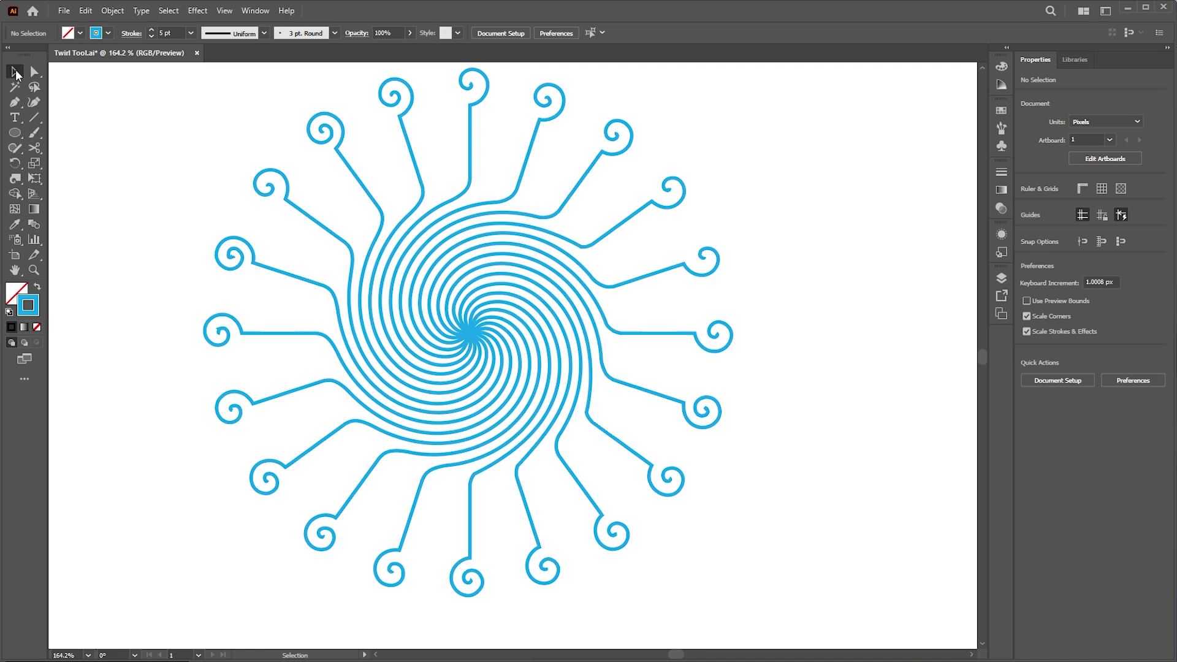
- Switch to Chrome and search a person's name in a new tab
key(alt+Tab)
click(275, 492)
click(404, 30)
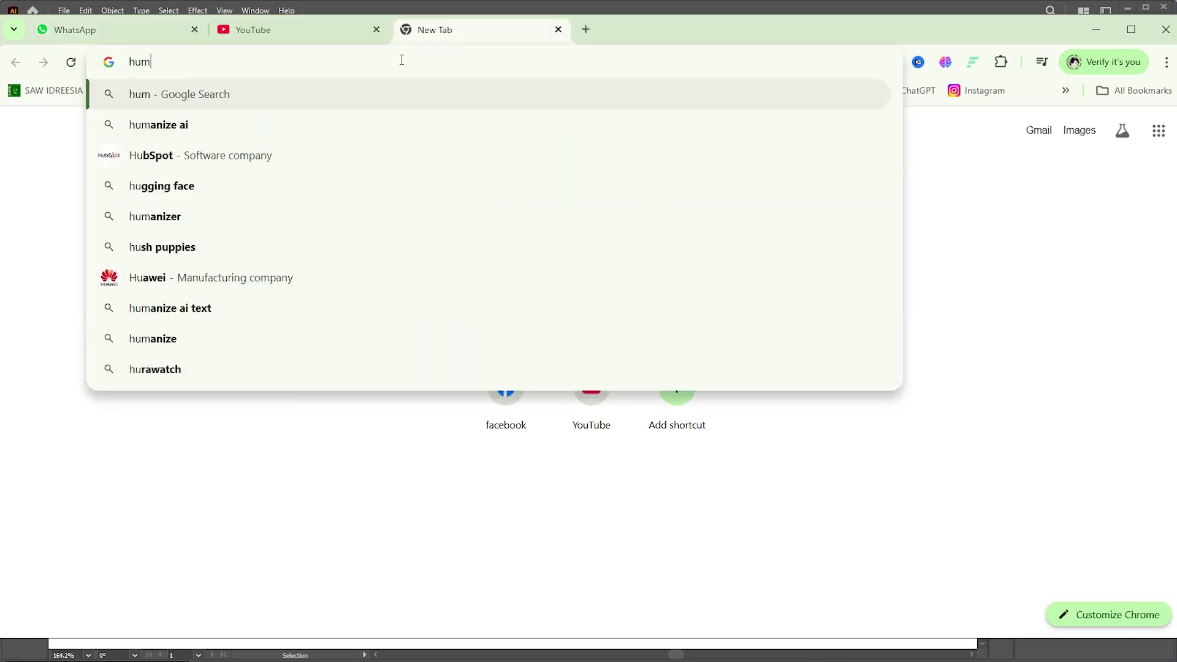
key(Return)
- Open a LinkedIn result in a background tab, glance at it, and return to the results
middle_click(263, 357)
scroll(279, 410, down, 17)
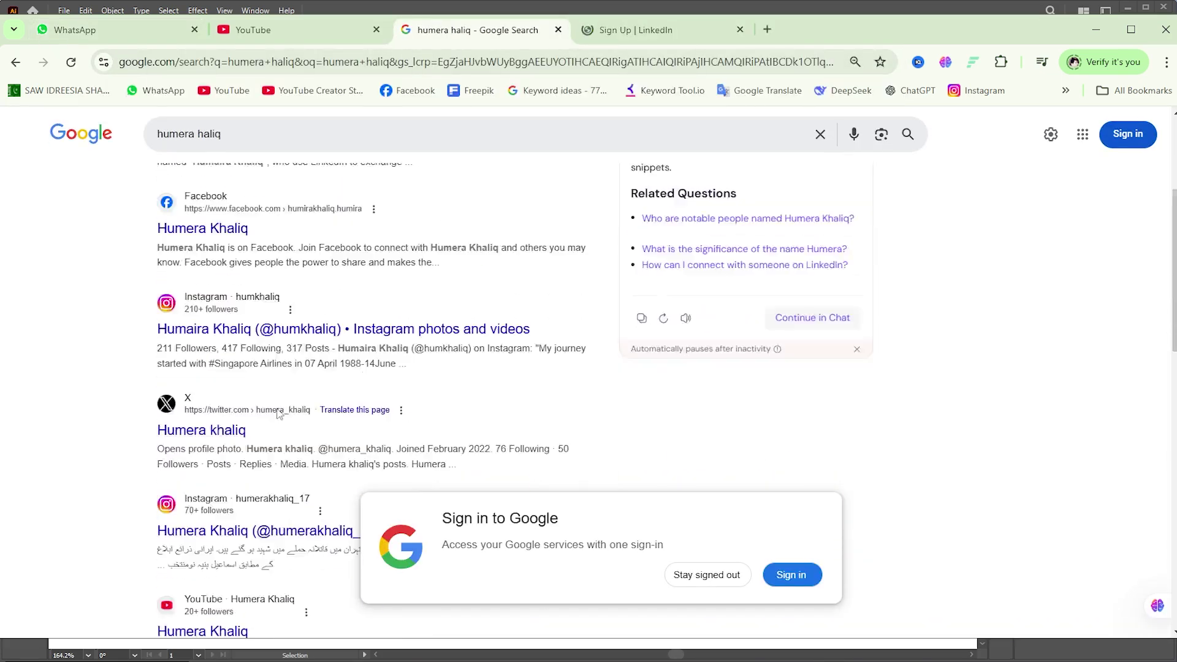
click(637, 30)
click(446, 37)
scroll(380, 306, up, 17)
- Switch to image results and load more images while scrolling through them
click(200, 178)
scroll(564, 285, down, 3)
click(723, 505)
scroll(717, 463, down, 5)
scroll(718, 466, down, 20)
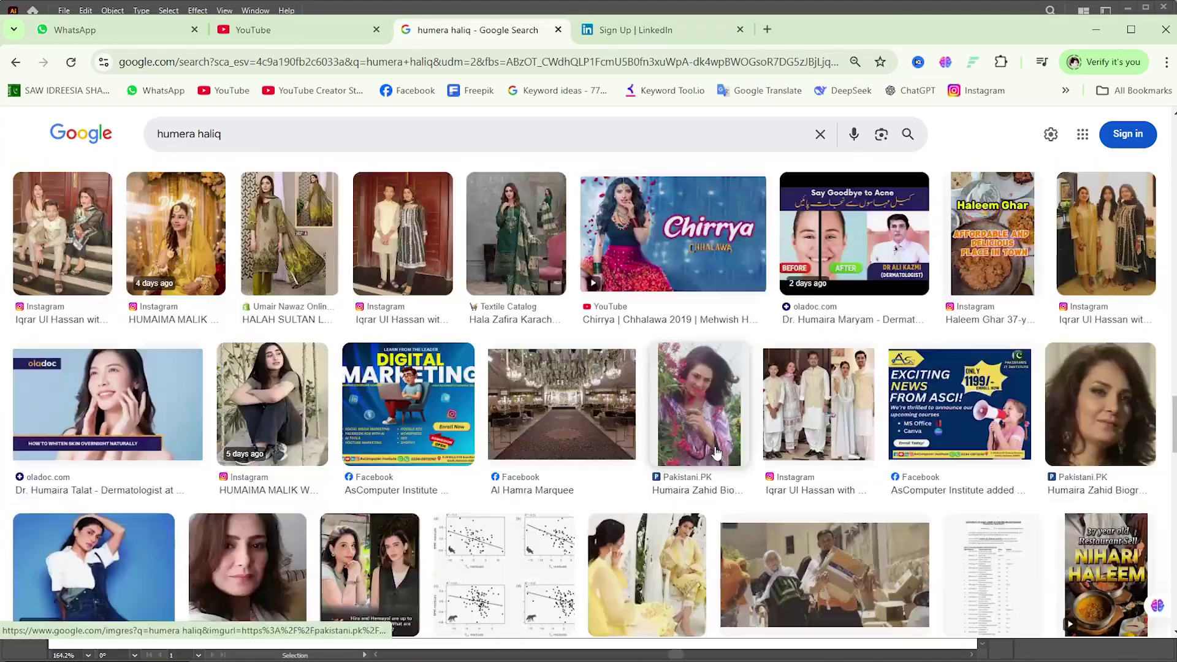
scroll(717, 453, down, 4)
- Correct the surname in the search query, rerun it, and scroll the new results
double_click(199, 133)
key(Return)
scroll(655, 490, down, 17)
scroll(655, 492, down, 15)
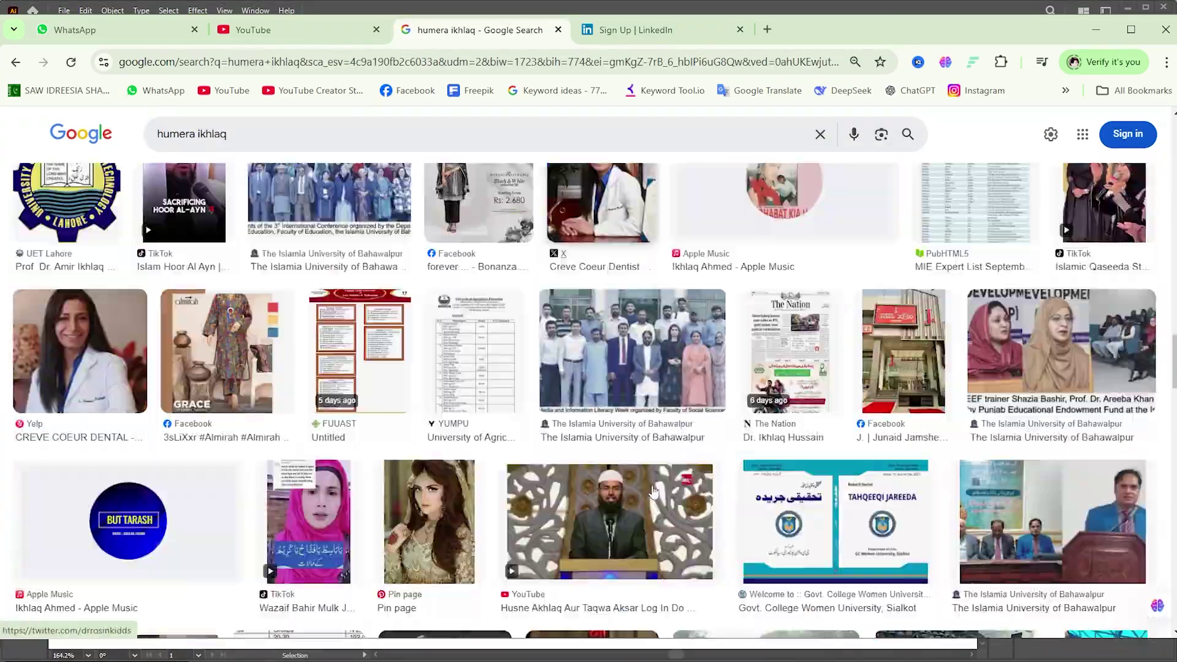
click(1095, 30)
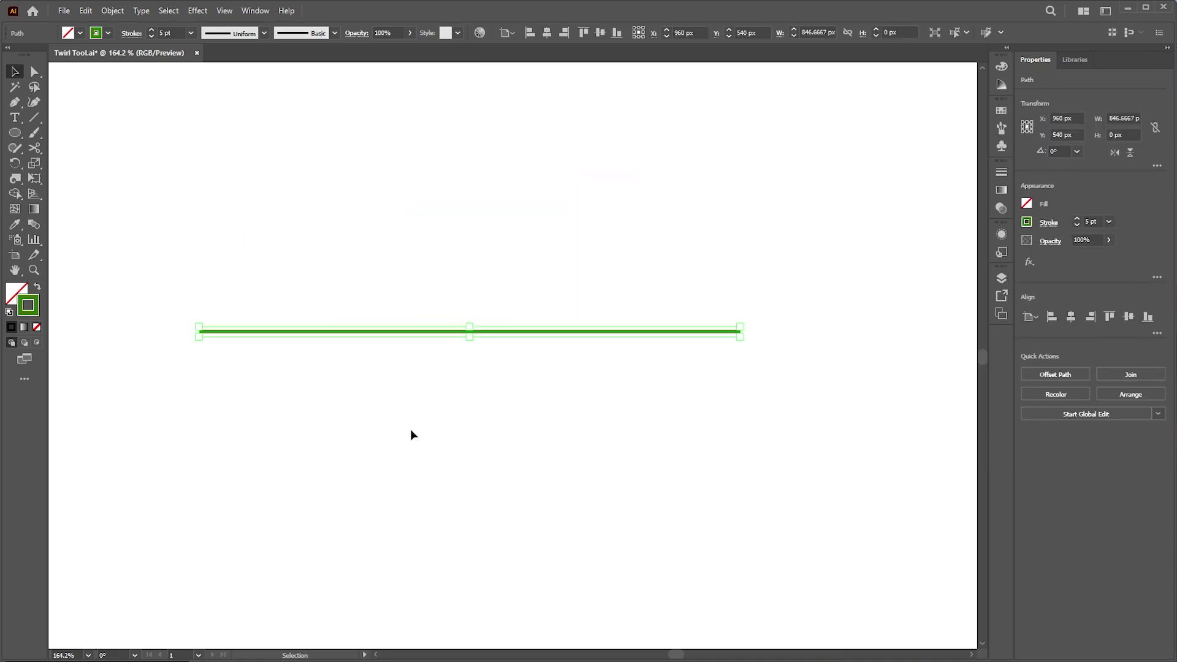
- Twirl the green line's middle into a large spiral and curl both ends with a smaller brush
drag(405, 296, 504, 396)
click(16, 179)
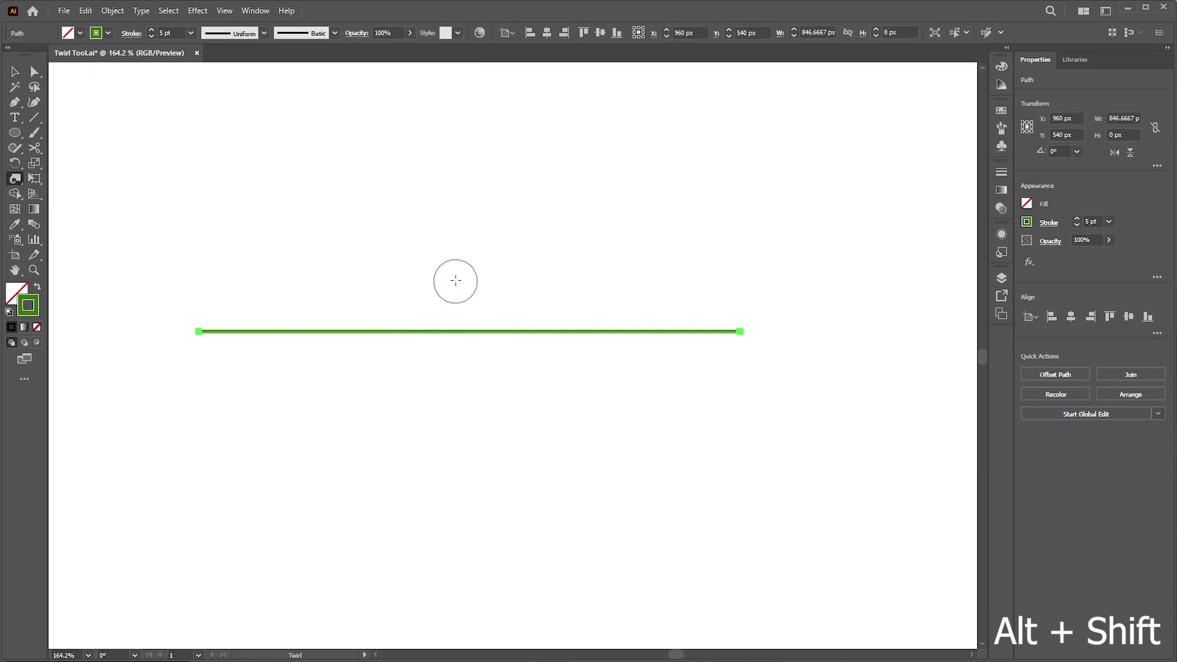
drag(464, 252, 500, 219)
drag(473, 331, 473, 331)
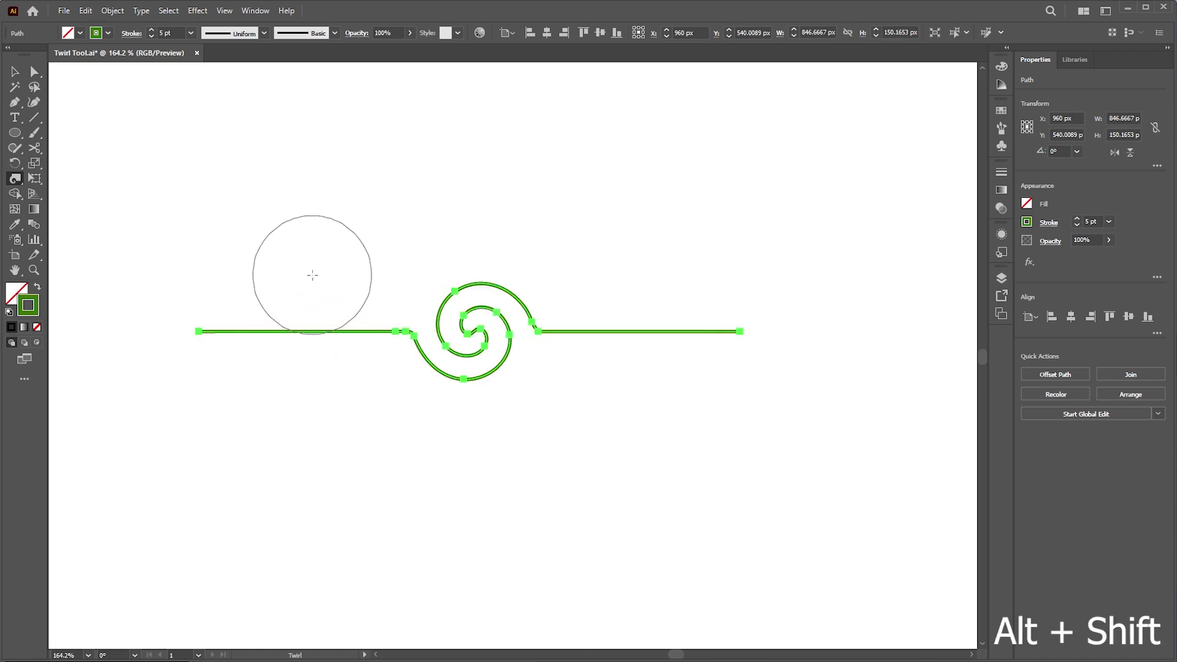
drag(307, 196, 282, 219)
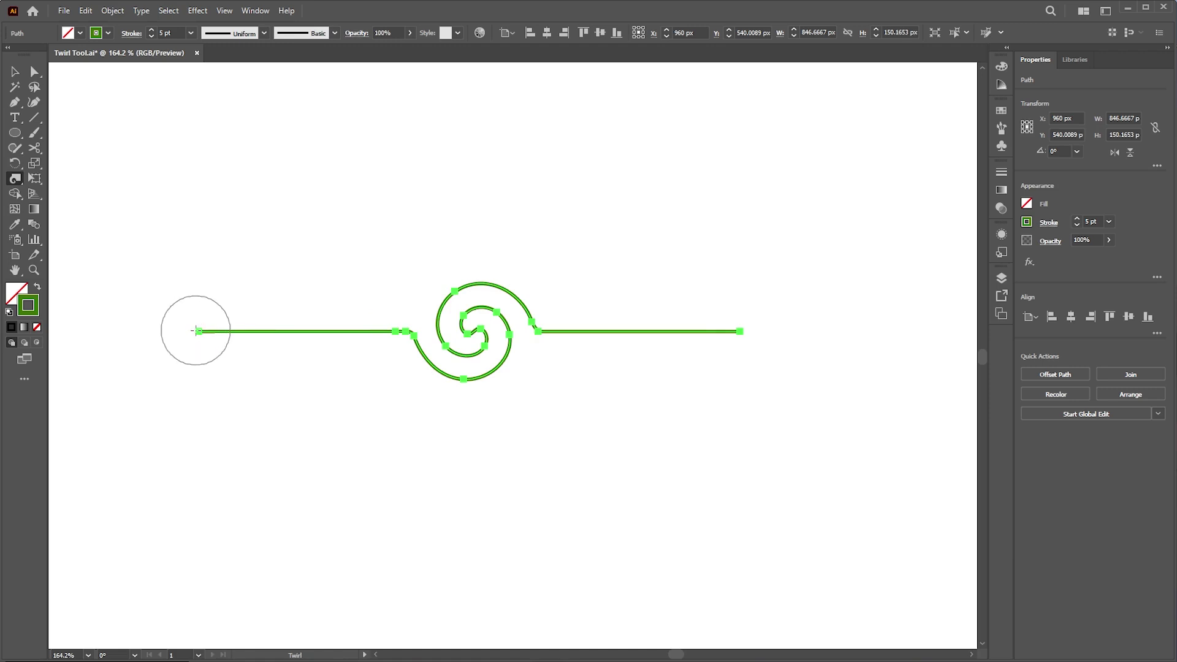
drag(198, 331, 198, 332)
drag(740, 331, 729, 335)
- Rotate the vine to a 315° diagonal and deselect it
key(v)
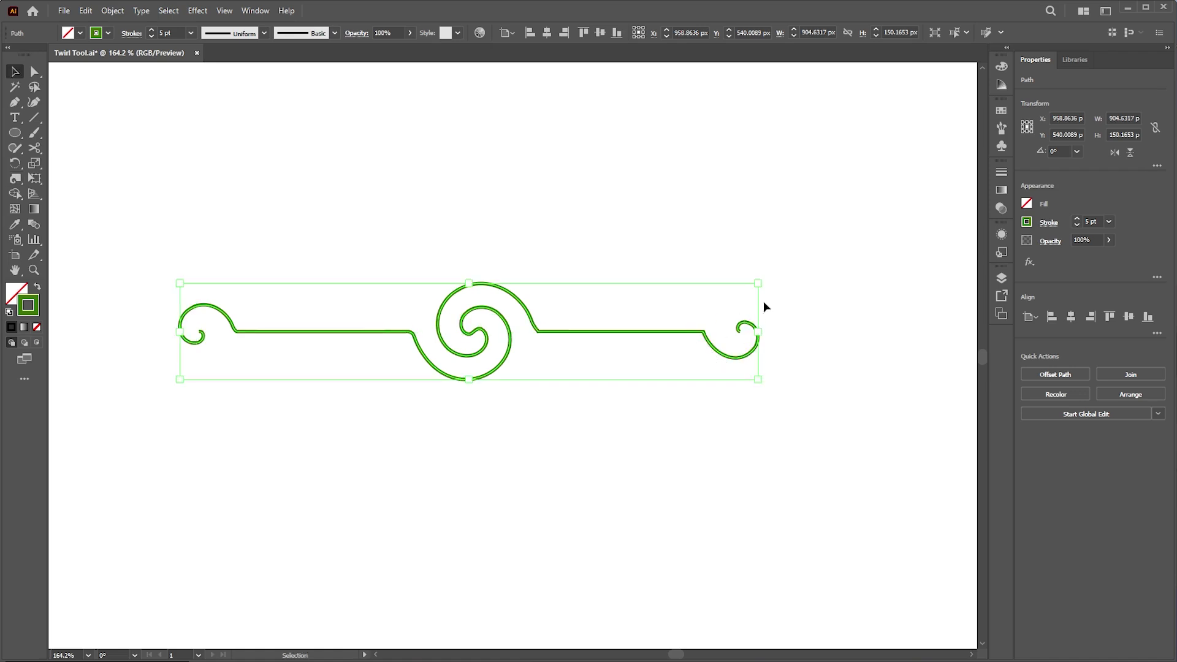
drag(764, 282, 739, 422)
click(651, 348)
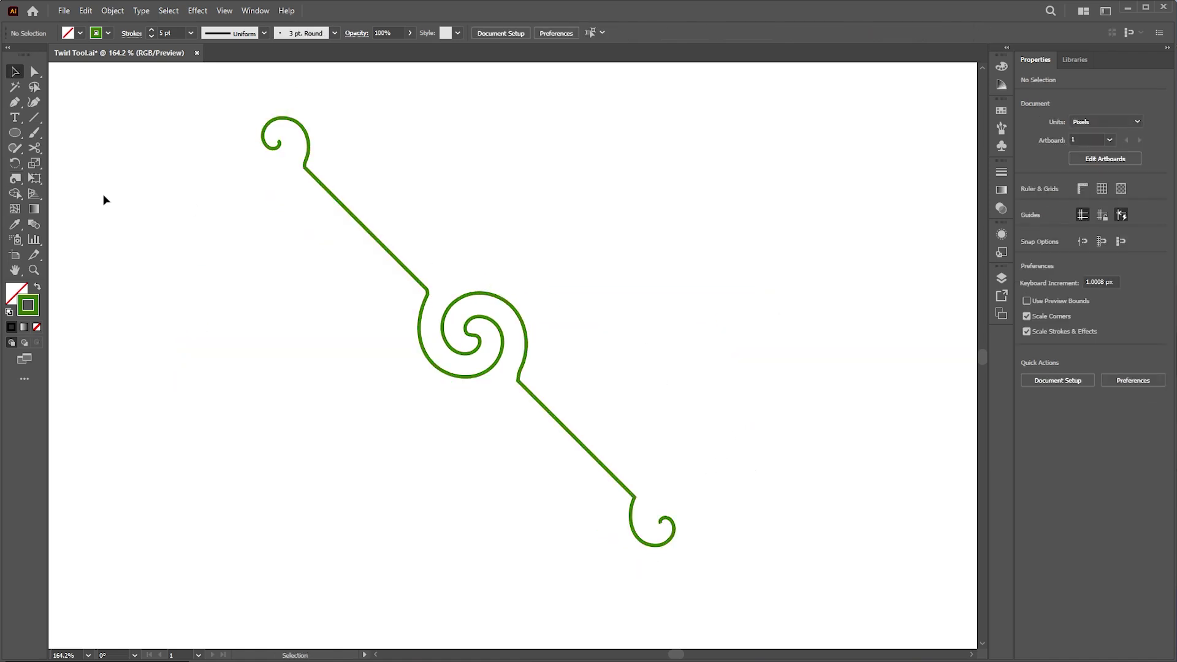
- Draw a vertical Pen line left of the vine and widen it into a leaf with the Width Tool
drag(18, 107, 65, 104)
click(202, 220)
shift+click(201, 341)
drag(18, 175, 83, 180)
drag(202, 279, 229, 280)
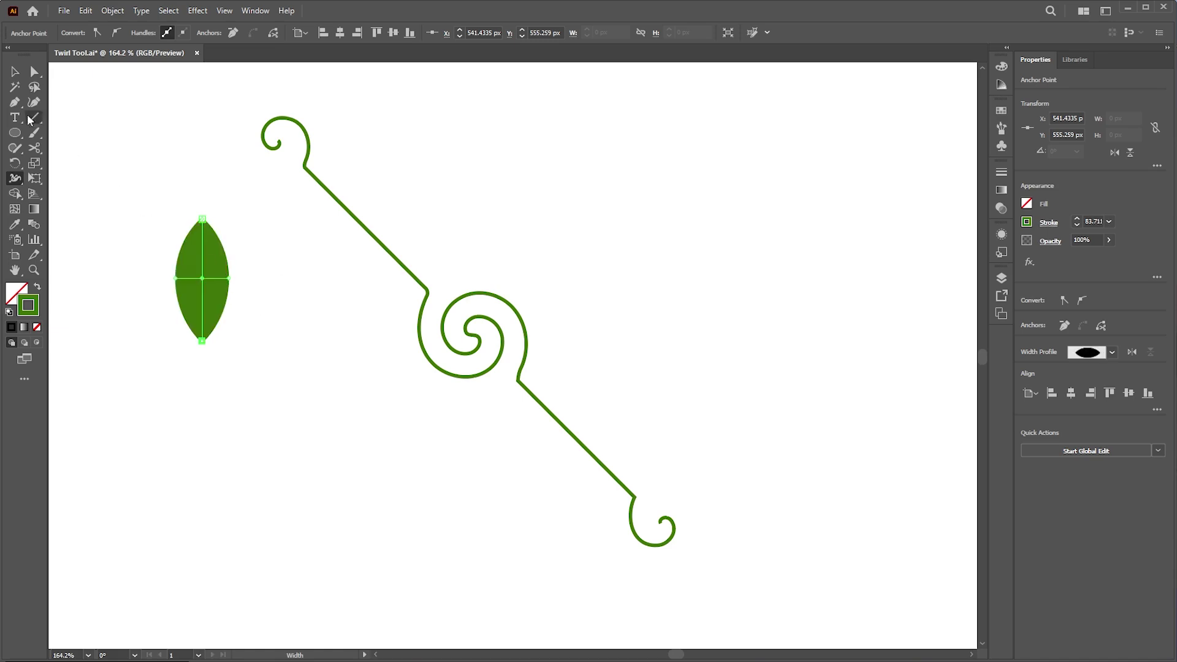
- Select the leaf and scale it down to a smaller size
click(18, 74)
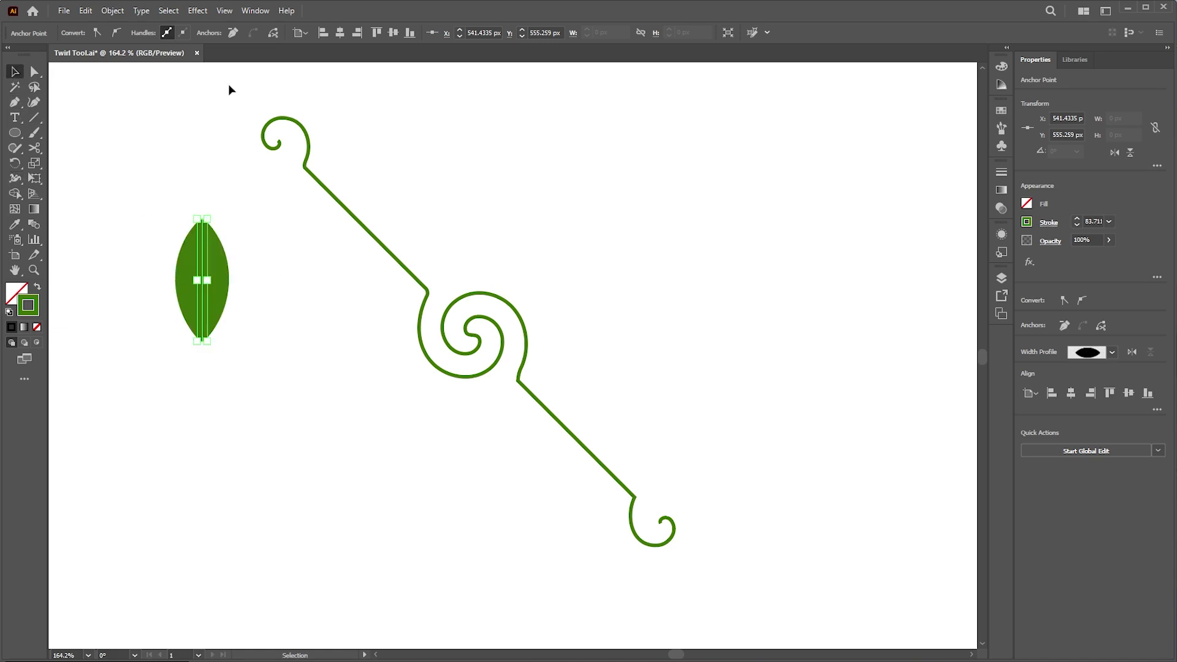
click(148, 132)
drag(154, 210, 241, 285)
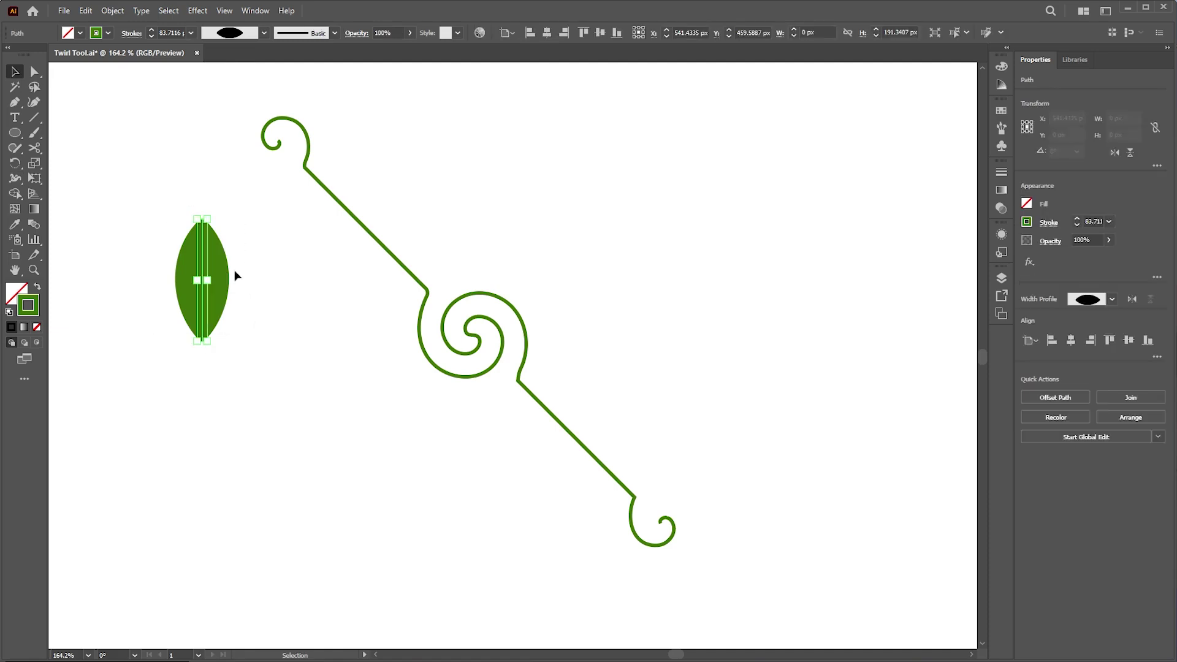
click(264, 36)
click(220, 73)
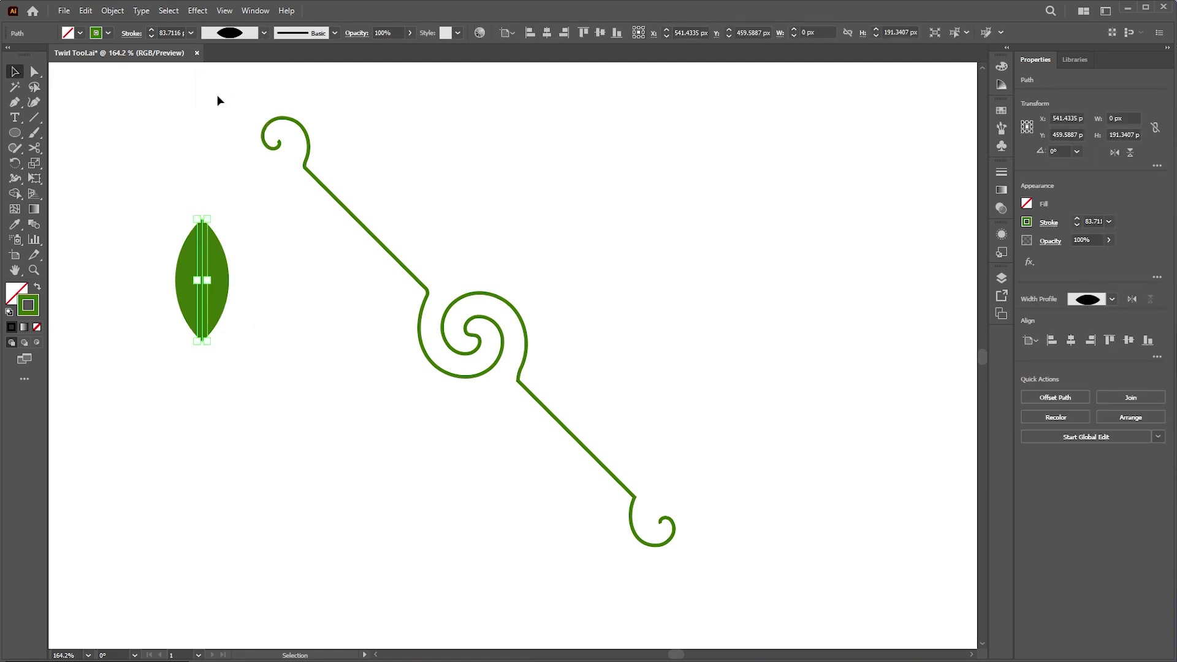
mouse_move(218, 231)
mouse_down()
mouse_move(222, 222)
mouse_move(225, 252)
mouse_move(212, 273)
mouse_up()
click(240, 282)
click(212, 283)
click(224, 300)
- Zoom in and rotate the leaf into place on the central spiral
drag(434, 272, 492, 242)
key(ctrl+space)
drag(437, 307, 575, 245)
drag(549, 163, 579, 179)
drag(557, 198, 529, 220)
click(550, 236)
- Duplicate the leaf twice to the right along the spiral, rotating each copy
drag(518, 236, 605, 231)
drag(619, 215, 611, 256)
click(637, 260)
drag(614, 252, 693, 304)
click(675, 276)
drag(570, 251, 492, 426)
- Place leaf copies on the left and bottom of the spiral, rotating and nudging them into place
drag(600, 187, 409, 393)
drag(654, 243, 397, 338)
click(409, 387)
drag(447, 388, 446, 402)
click(501, 421)
drag(533, 404, 538, 419)
drag(498, 424, 495, 418)
click(457, 423)
drag(413, 391, 416, 390)
drag(369, 316, 373, 318)
click(325, 271)
key(ctrl+0)
drag(584, 336, 659, 372)
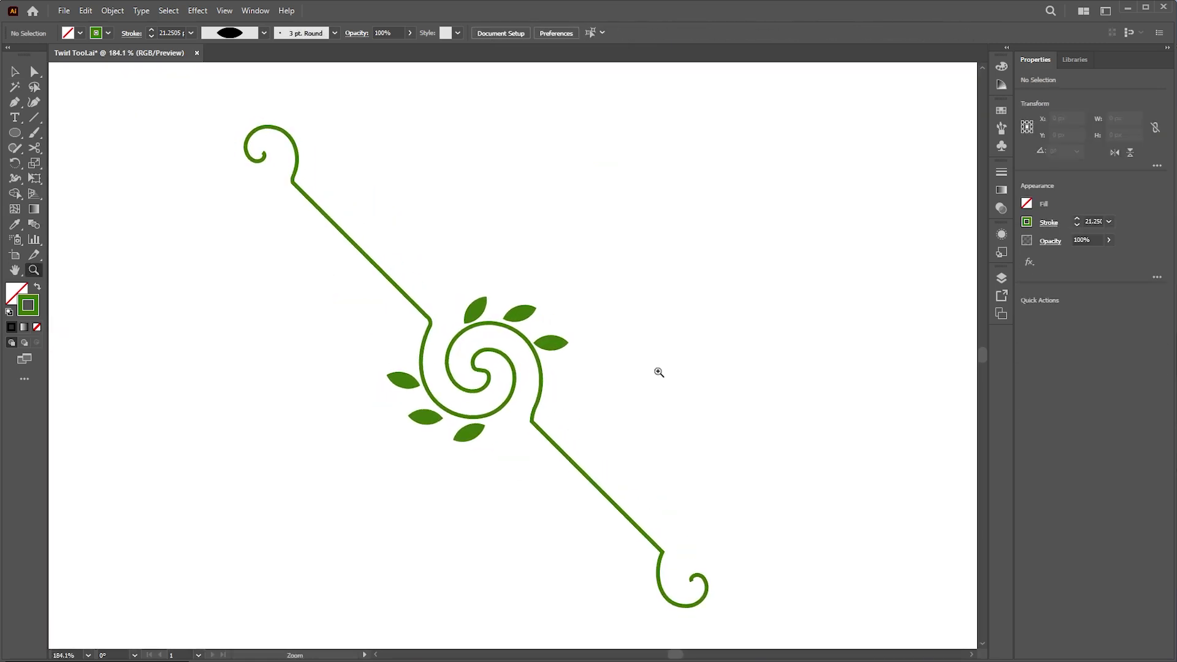